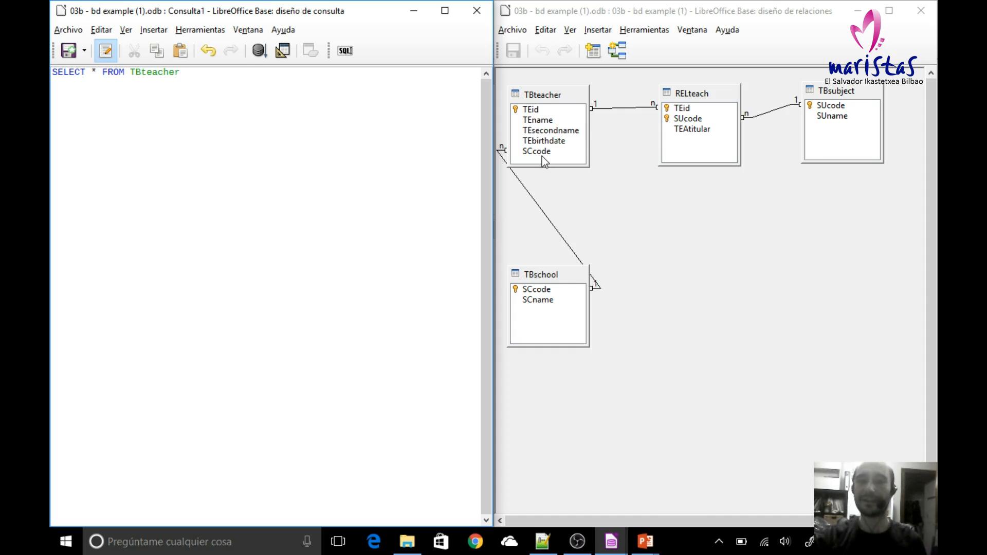
Step: Extend the TBteacher query with a WHERE clause comparing TEname to the quoted teacher first name from example 6
click(543, 121)
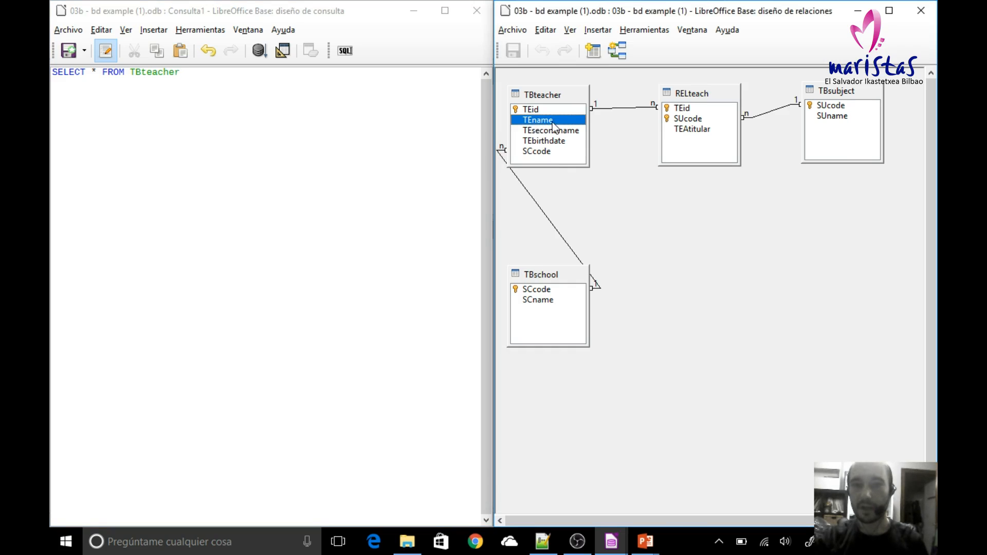
click(284, 122)
text(WHERE)
key(Return)
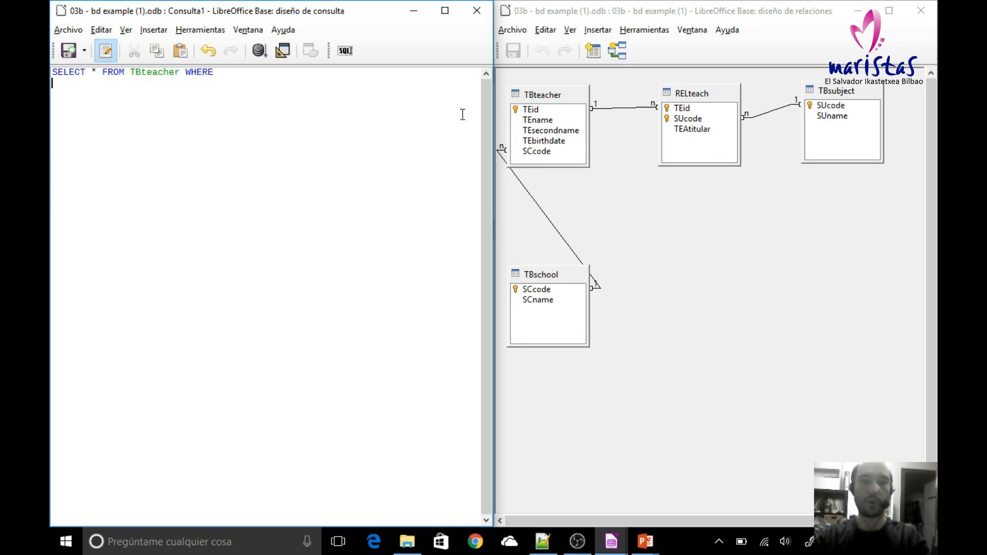
text(TEname)
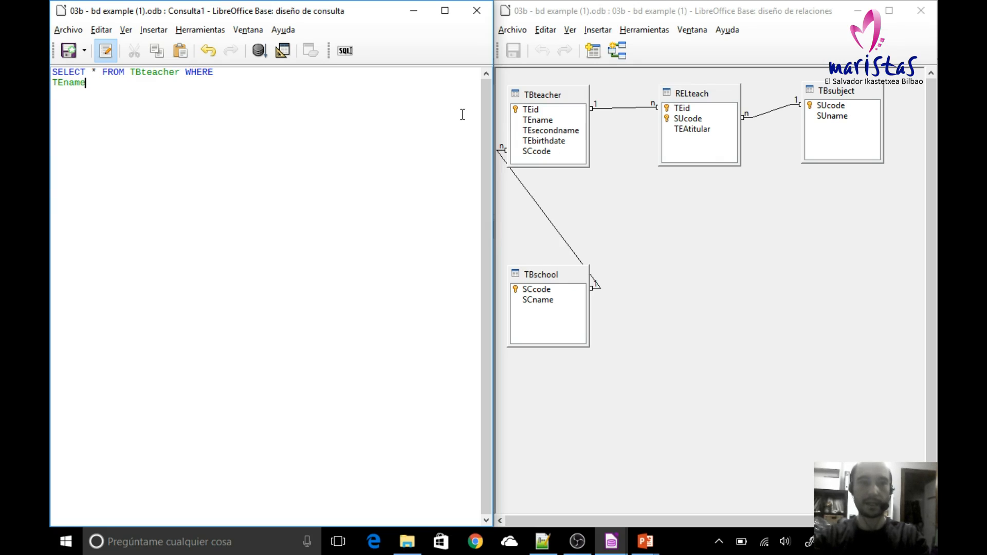
text( = '')
key(Left)
text(Jorge)
key(Right)
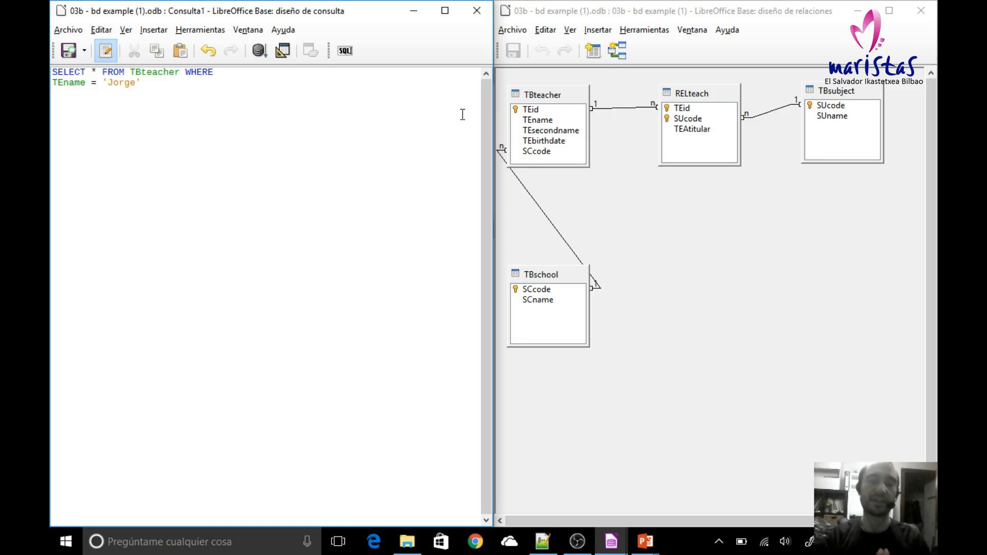
Step: Add the condition AND SCcode = 1 on a new line of the query and run it
text(AND)
key(Left)
key(Right)
key(Right)
key(Right)
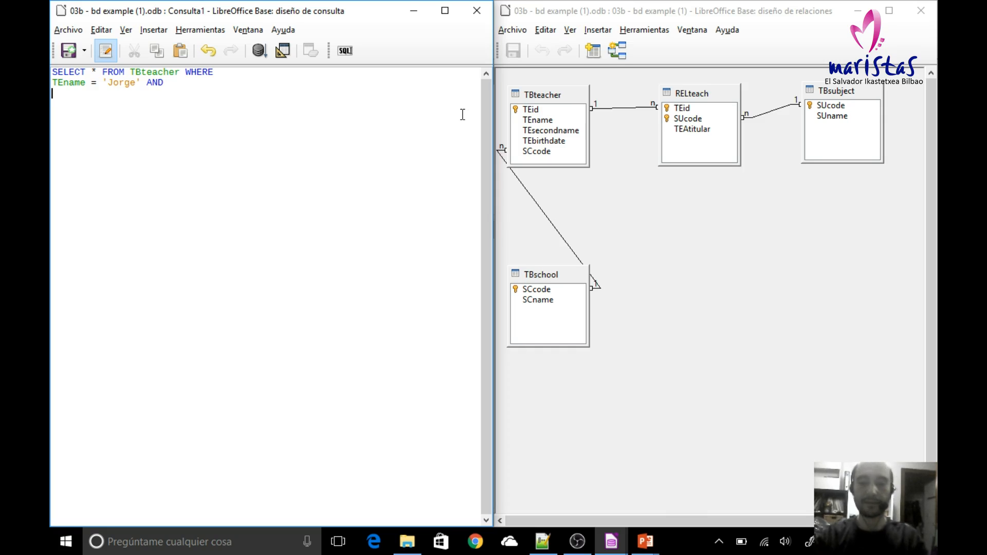
text(SC)
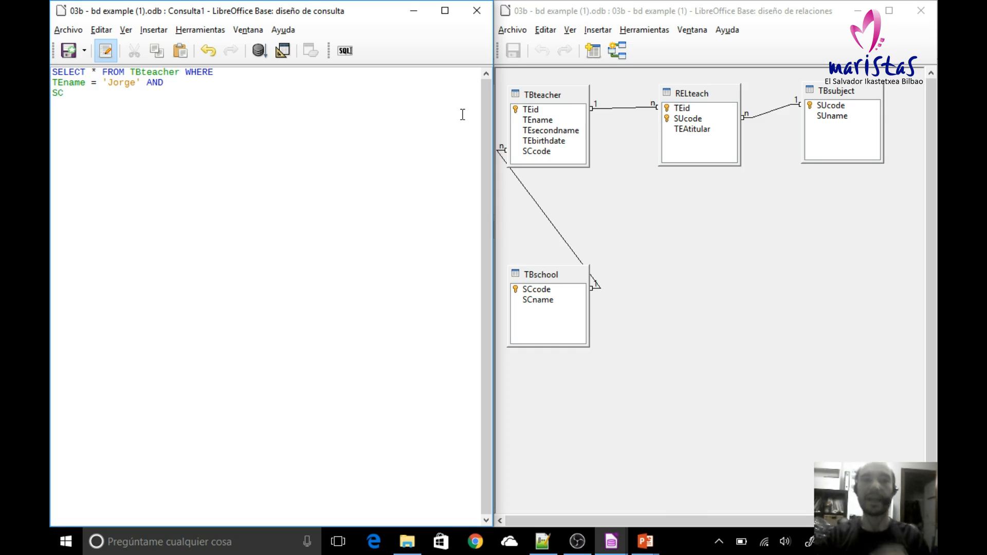
text(code = 1)
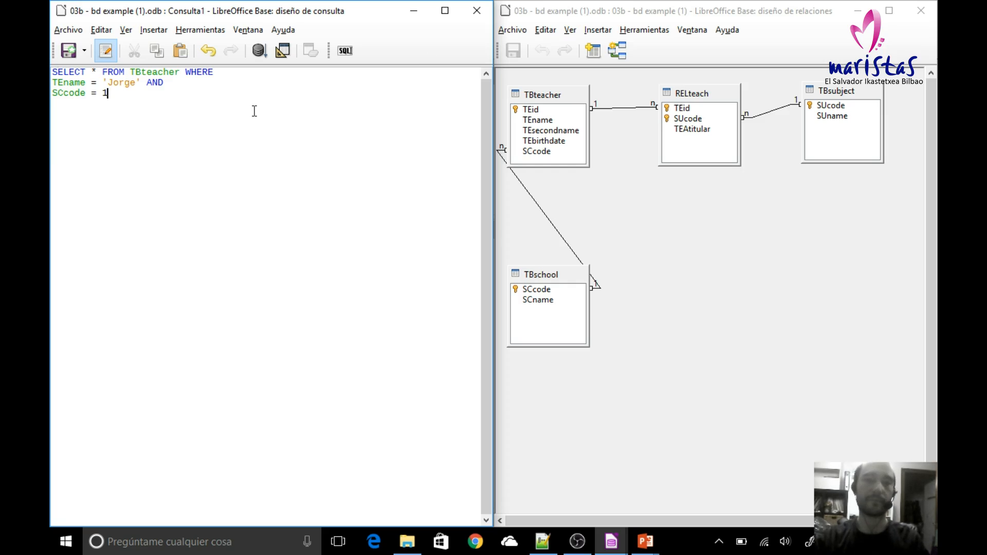
click(259, 50)
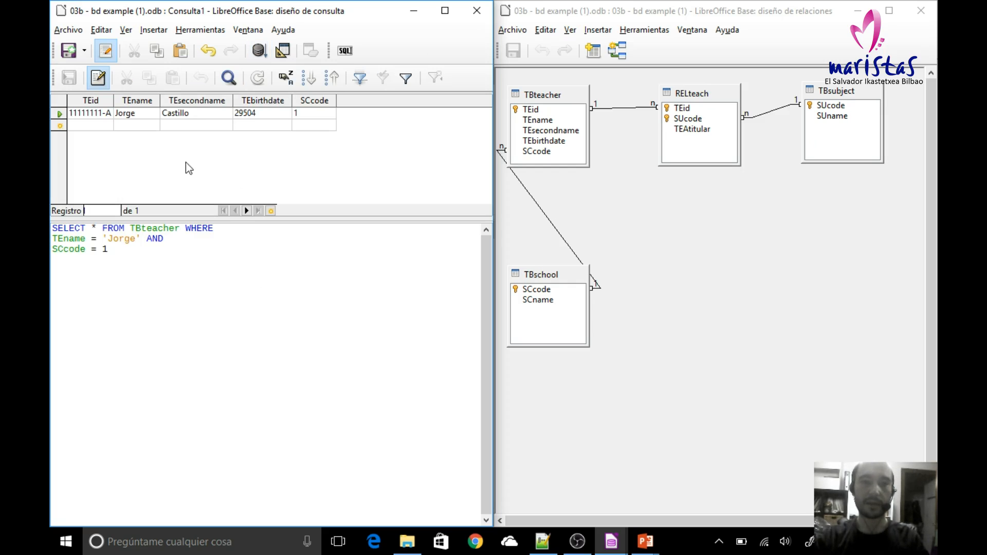
Step: Format the TEbirthdate result column as a date with the format code DD/MM/AA
click(269, 103)
right_click(270, 101)
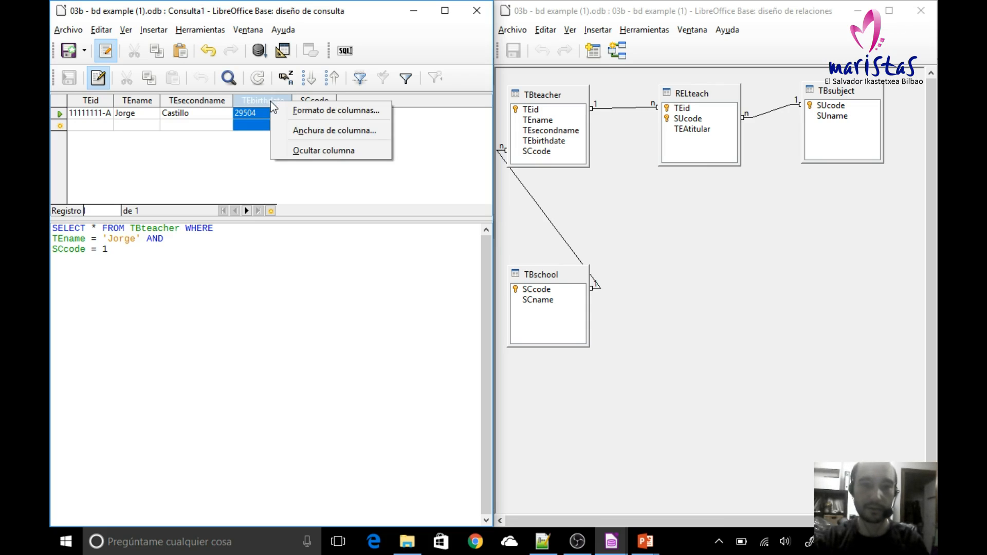
click(301, 110)
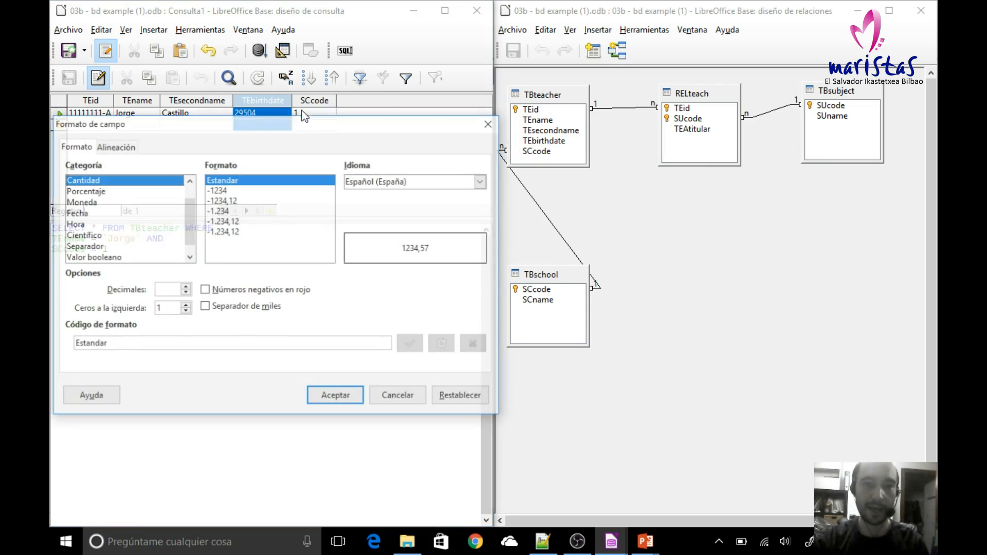
click(90, 214)
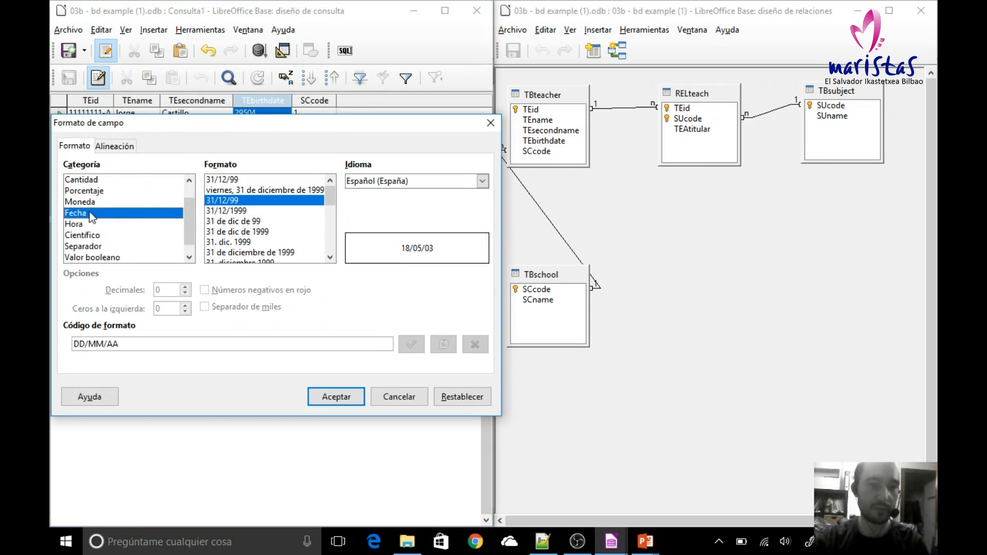
click(335, 398)
click(232, 175)
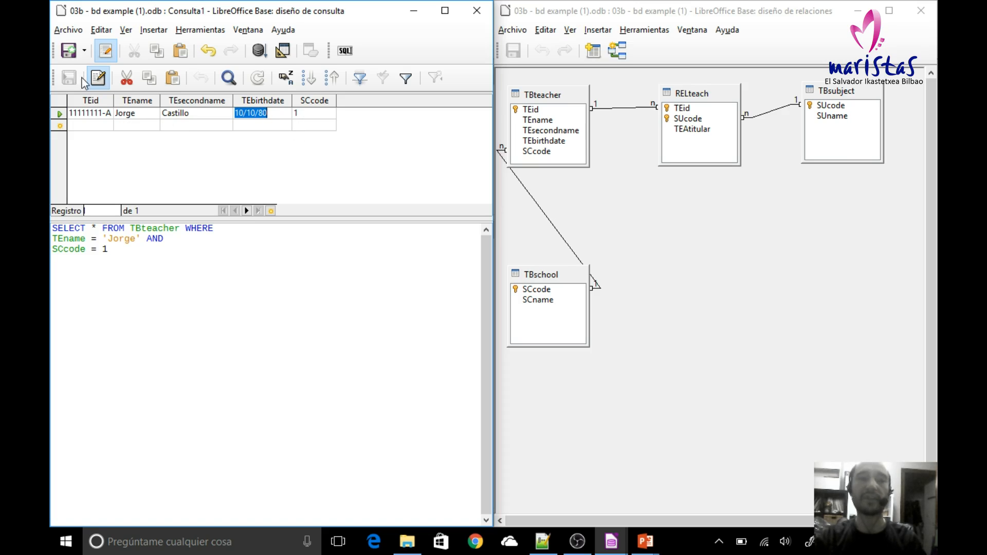
Step: Save the query as Example 6 and close its design window
click(69, 50)
double_click(295, 258)
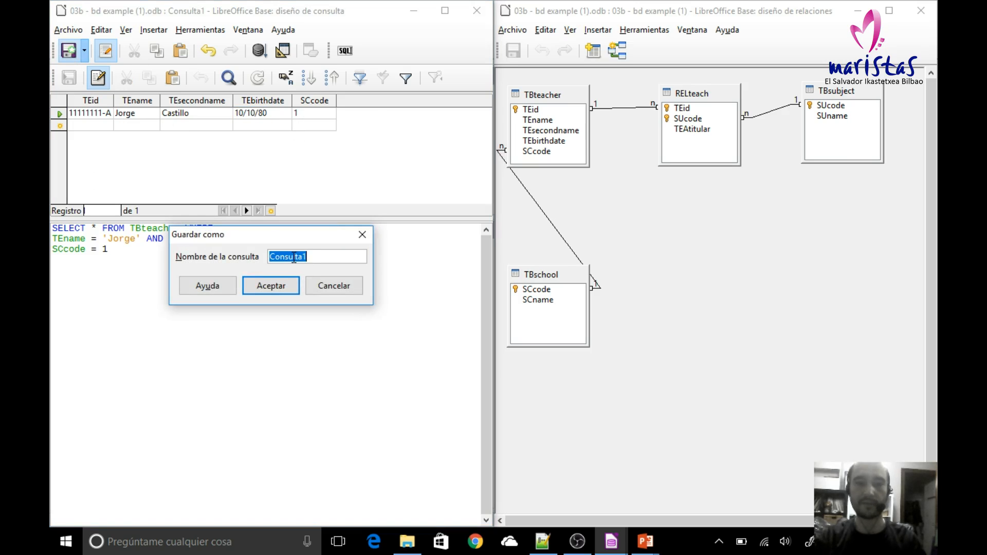
text(Examp)
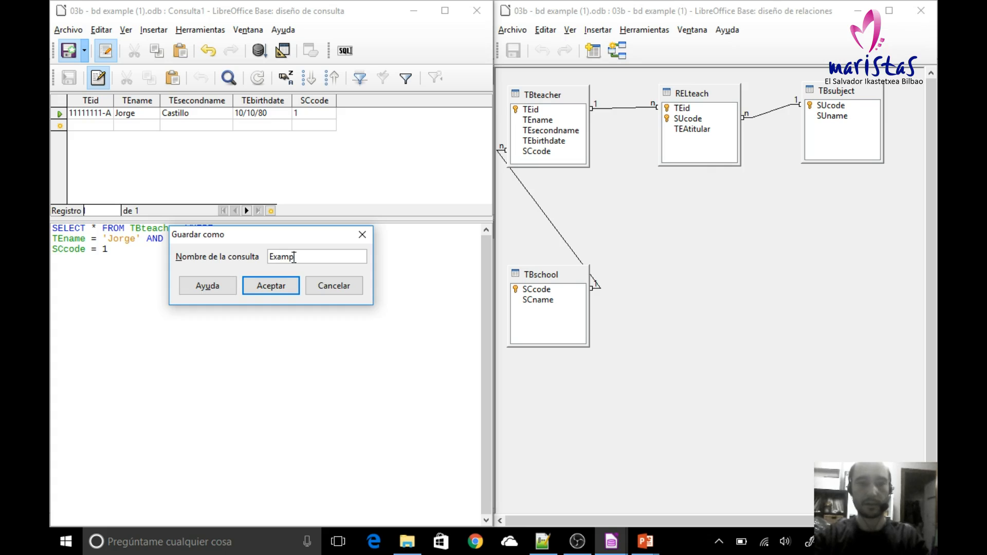
text(le 6)
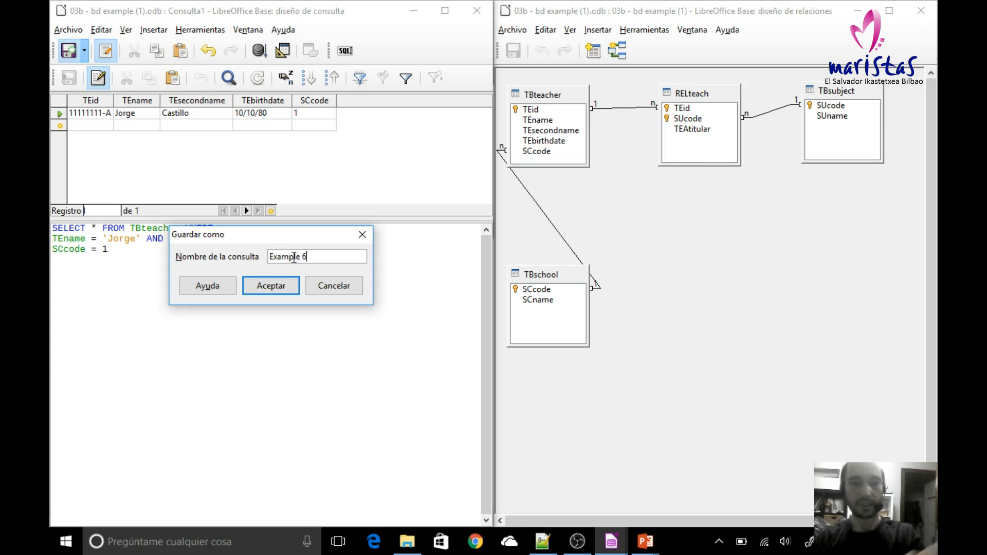
click(280, 287)
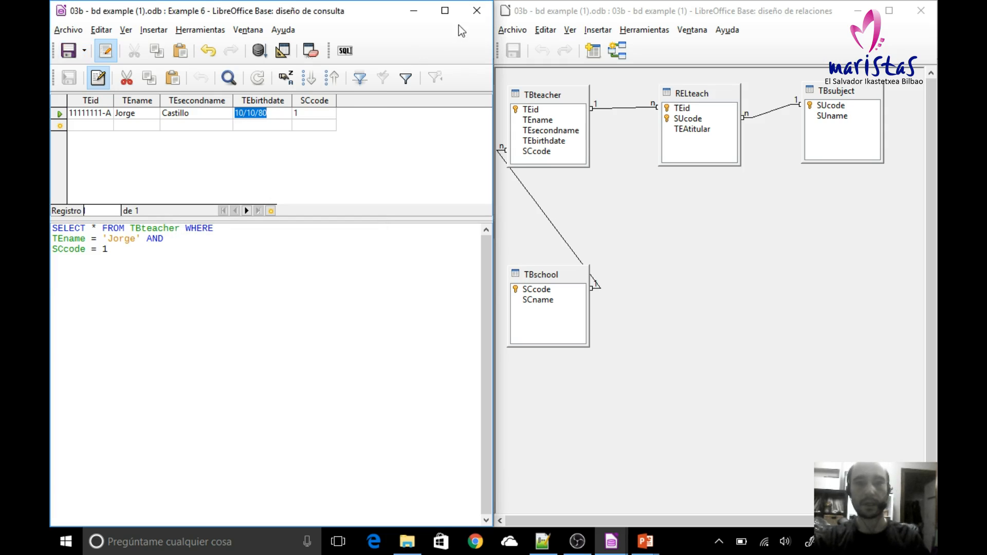
click(476, 10)
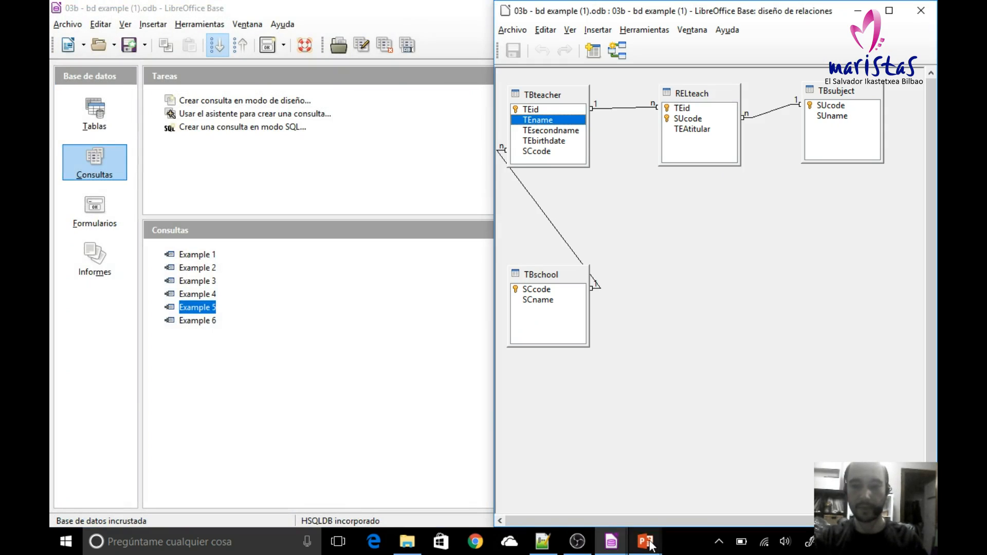
Step: Read the multiple-condition query examples in the PowerPoint slide show and return to the LibreOffice Base database window
mouse_move(645, 541)
click(674, 499)
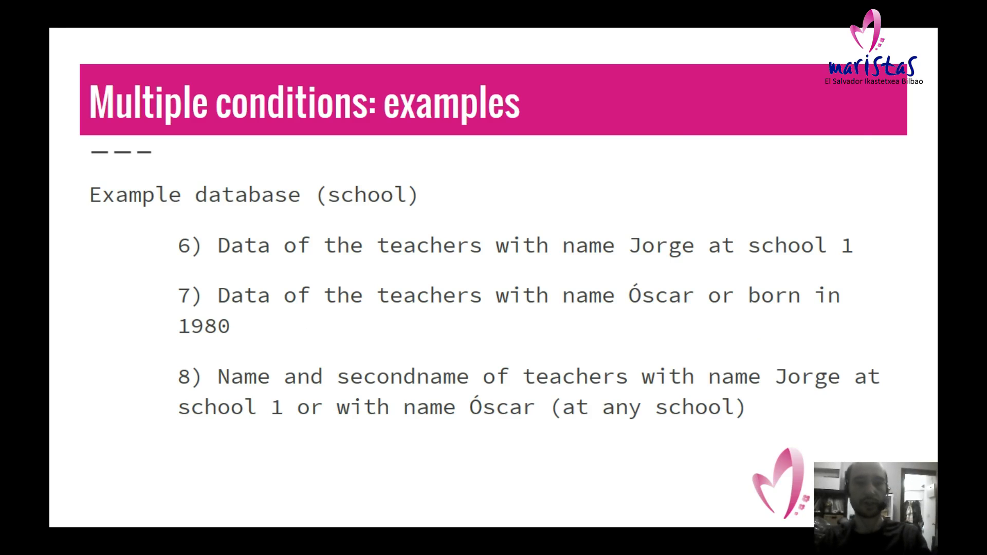
key(alt+Tab)
key(alt+Tab)
key(alt+Tab)
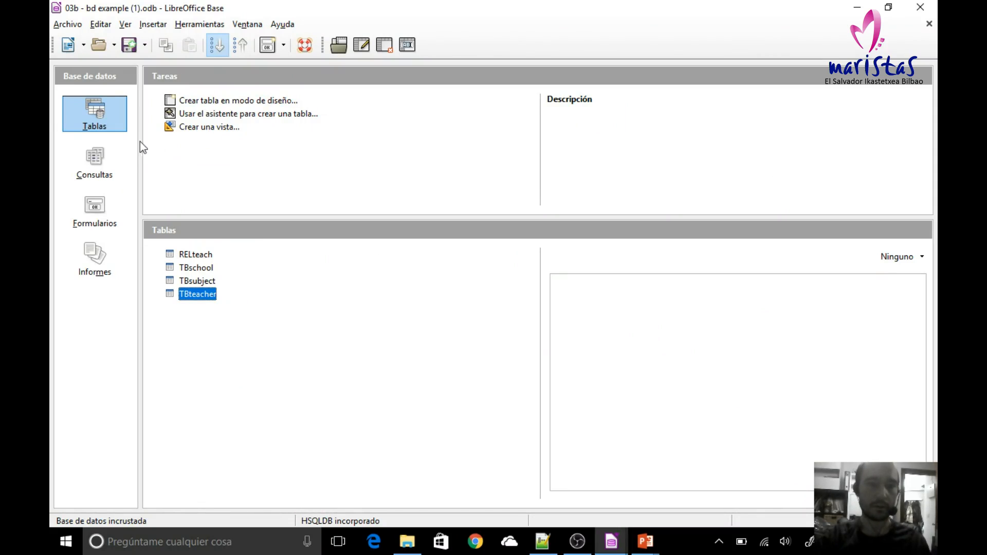
Step: Create a new query in SQL mode and bring the relationship design window into view beside it
click(97, 174)
click(236, 129)
key(alt+Tab)
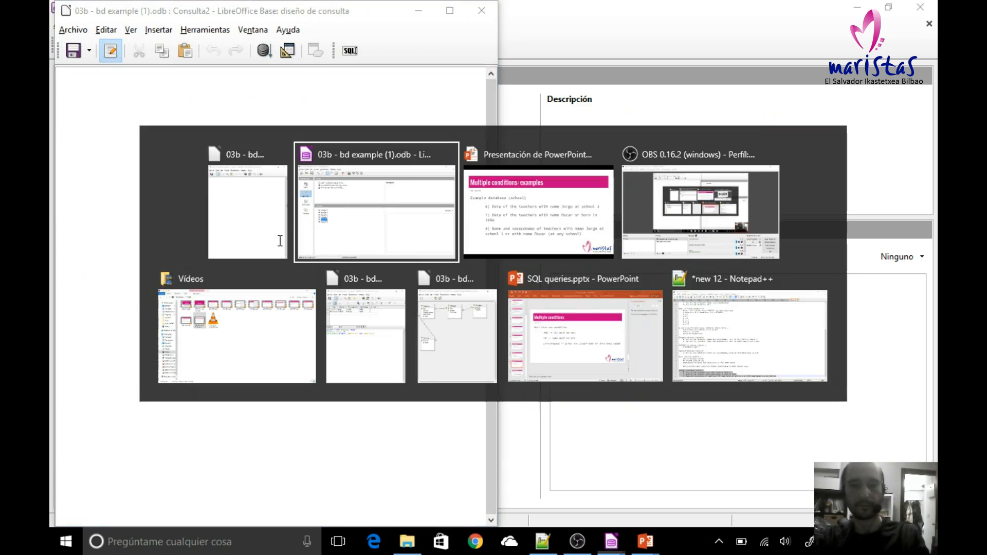
key(alt+Tab)
key(alt+Tab)
key(alt+Tab)
key(alt+Tab)
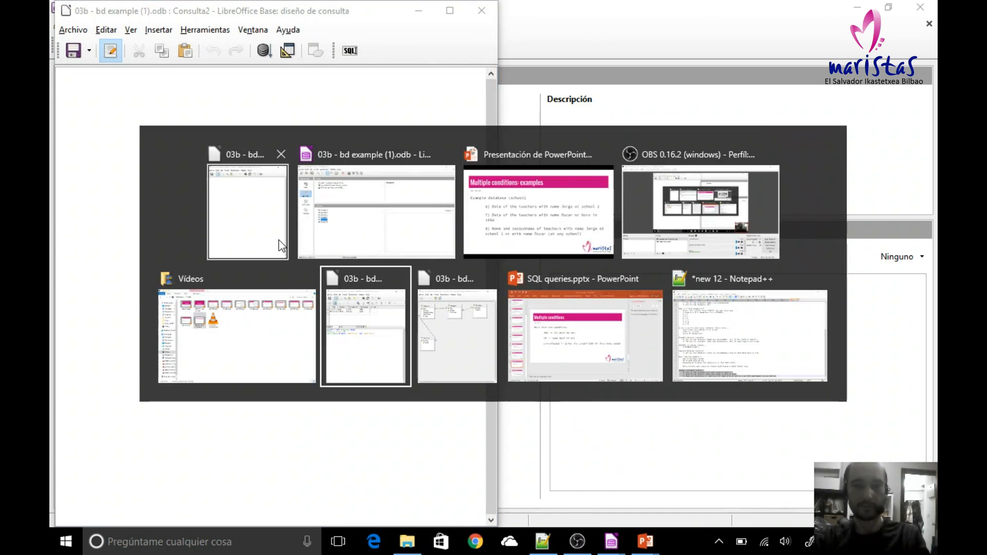
Step: Write SELECT * FROM TBteacher WHERE as the first line of the new query
click(161, 218)
text(SELECT)
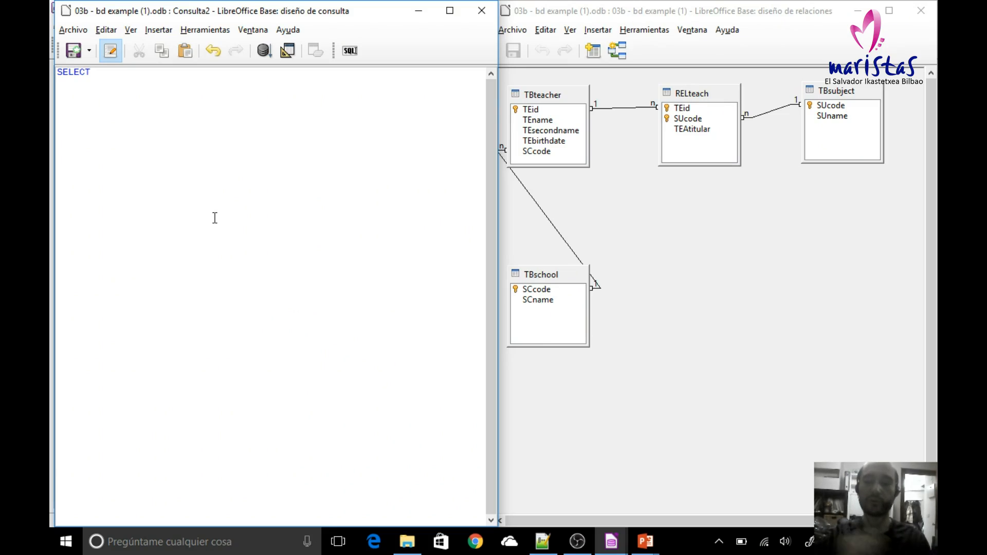
text( * F)
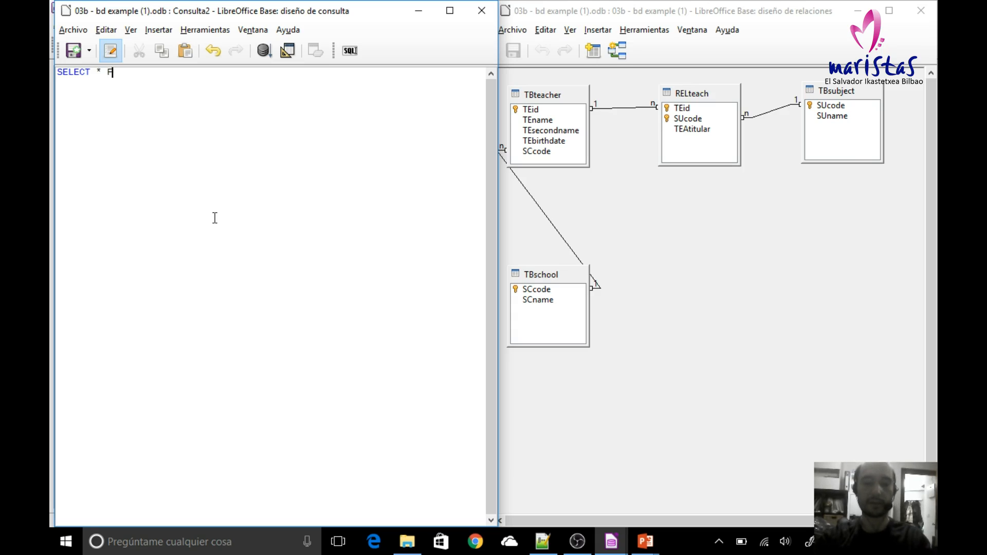
text(ROM TBte)
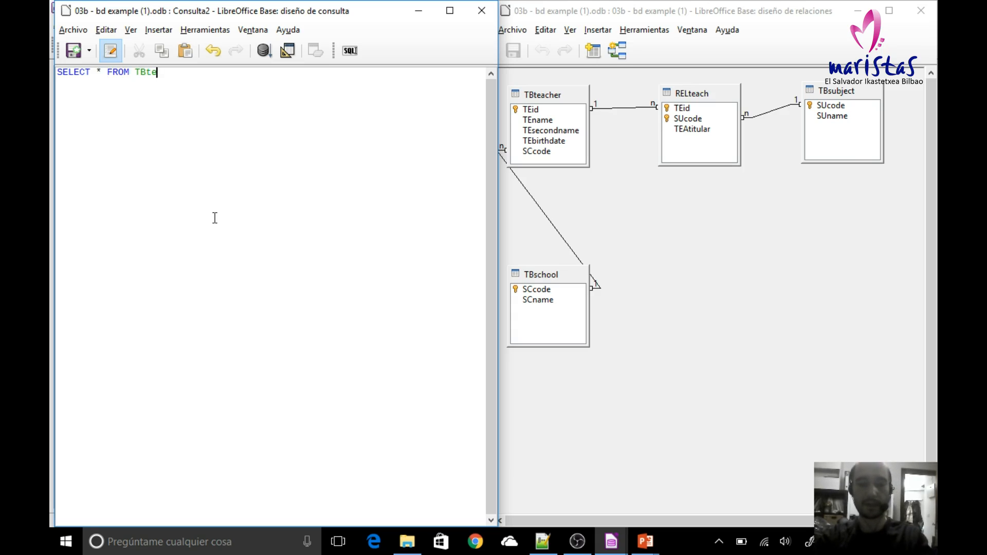
text(acher)
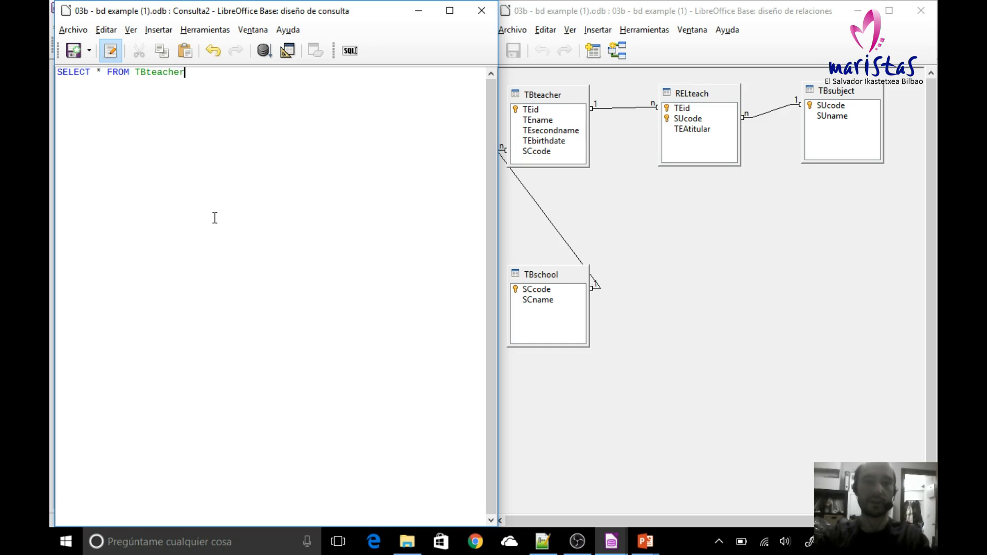
text( WHERE)
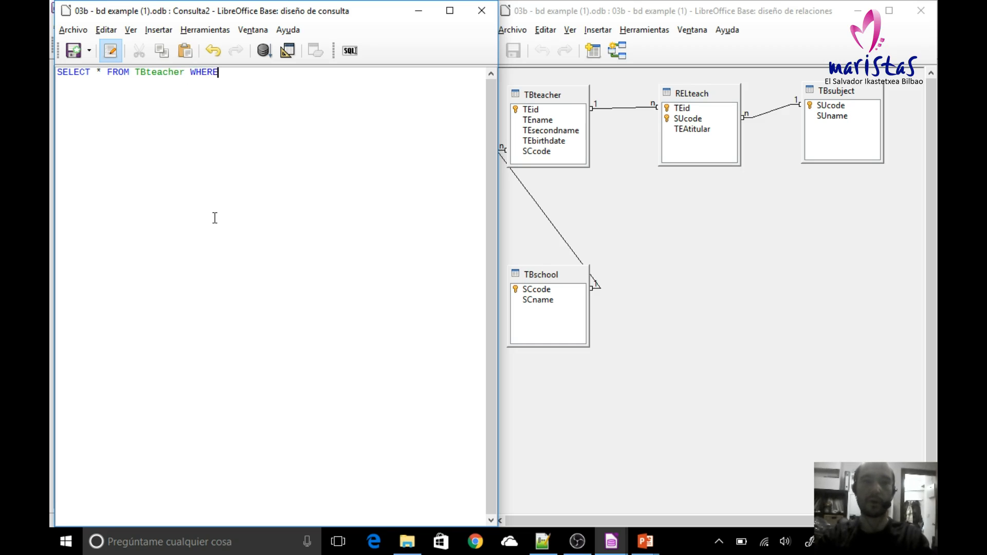
key(Return)
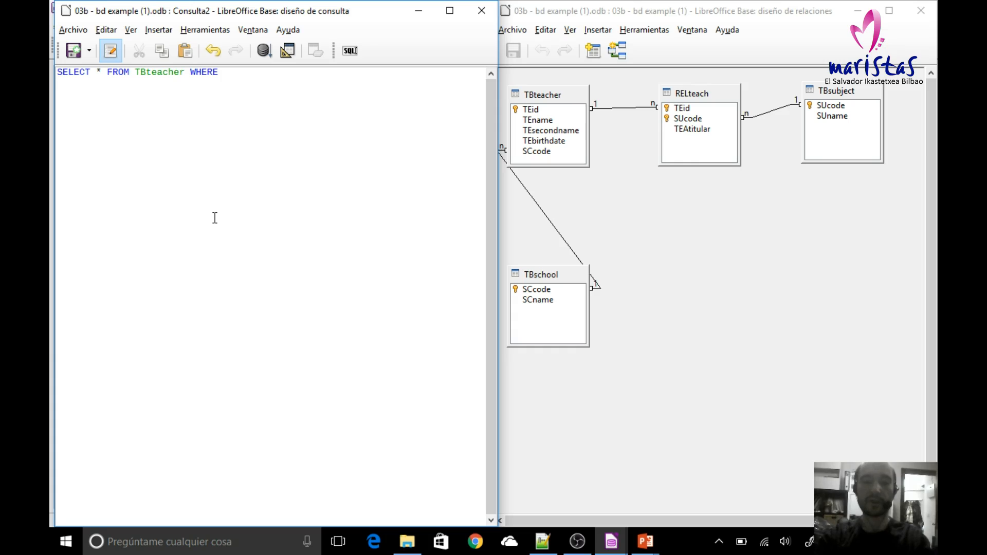
Step: Add a condition comparing TEname to the quoted teacher first name from example 7, without the accent, followed by OR
text(TEname )
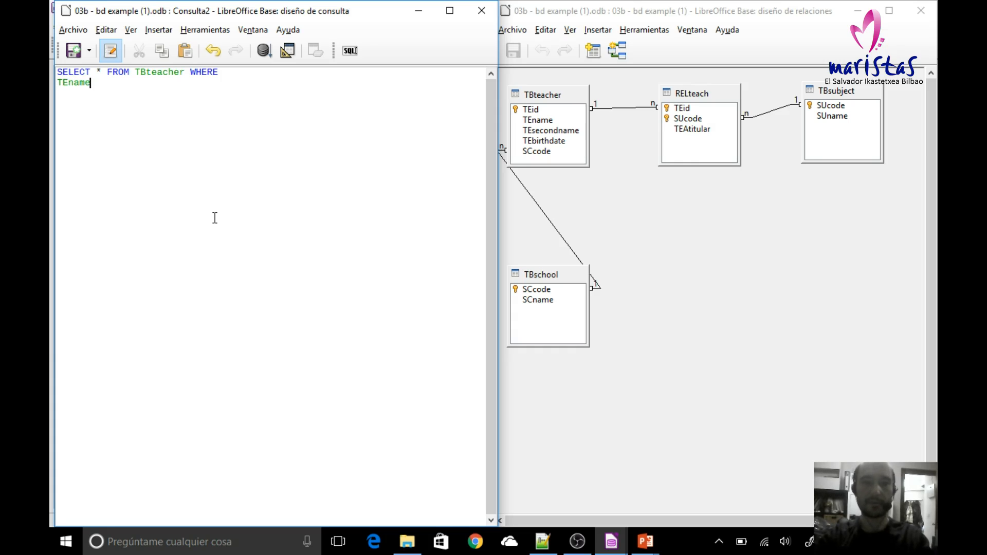
text(= '')
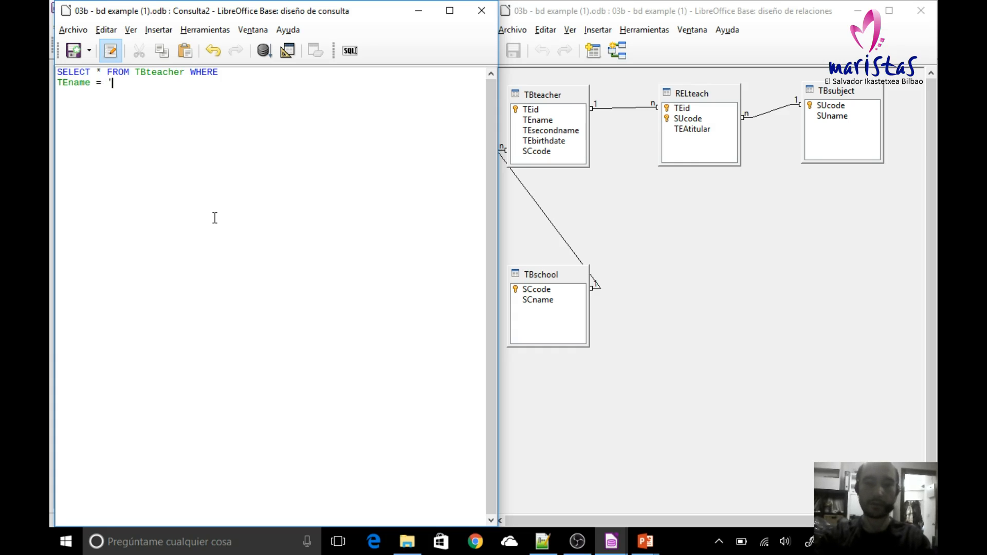
key(Left)
text(Oscar)
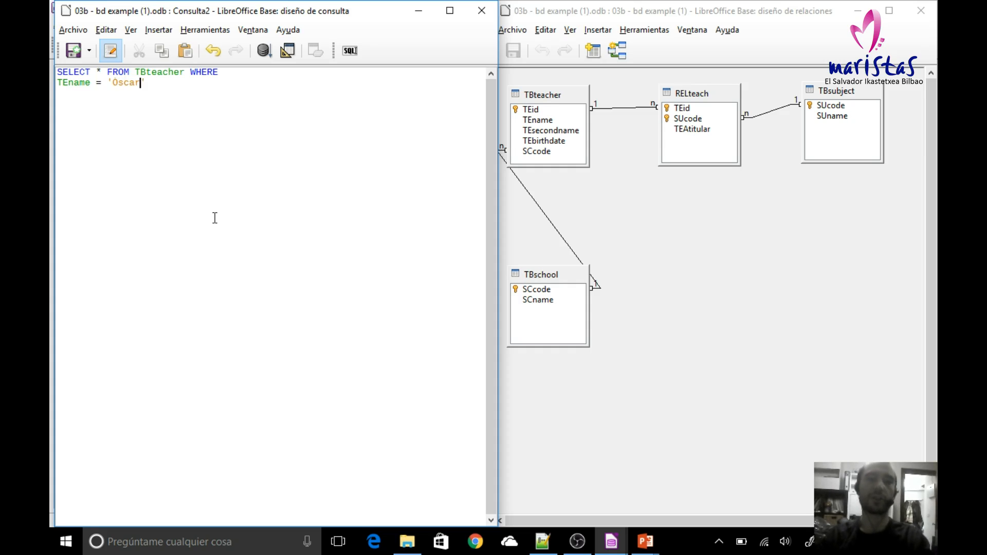
key(End)
text(OR)
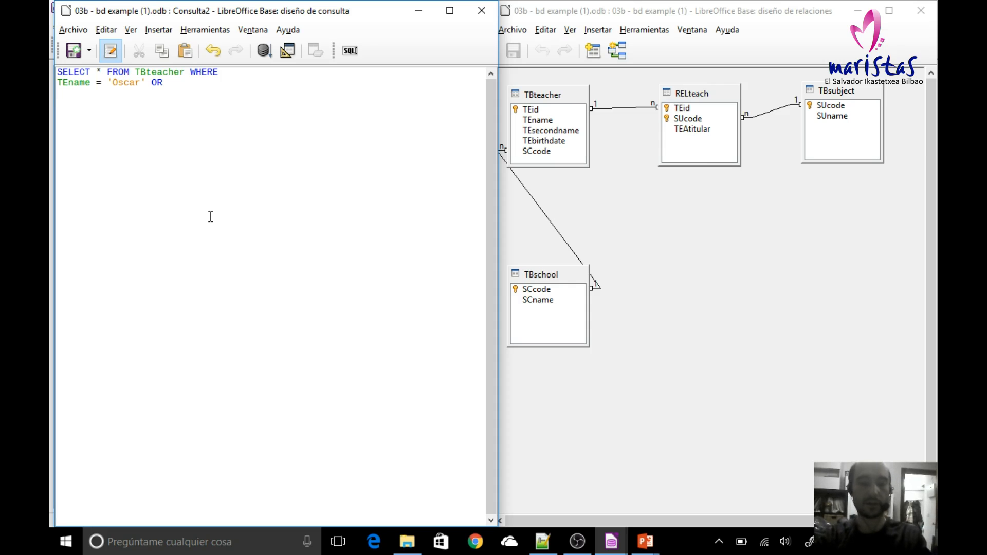
Step: Start a TEbirthdate BETWEEN condition on the third line of the query, with quotes ready for the first date
text(TEb)
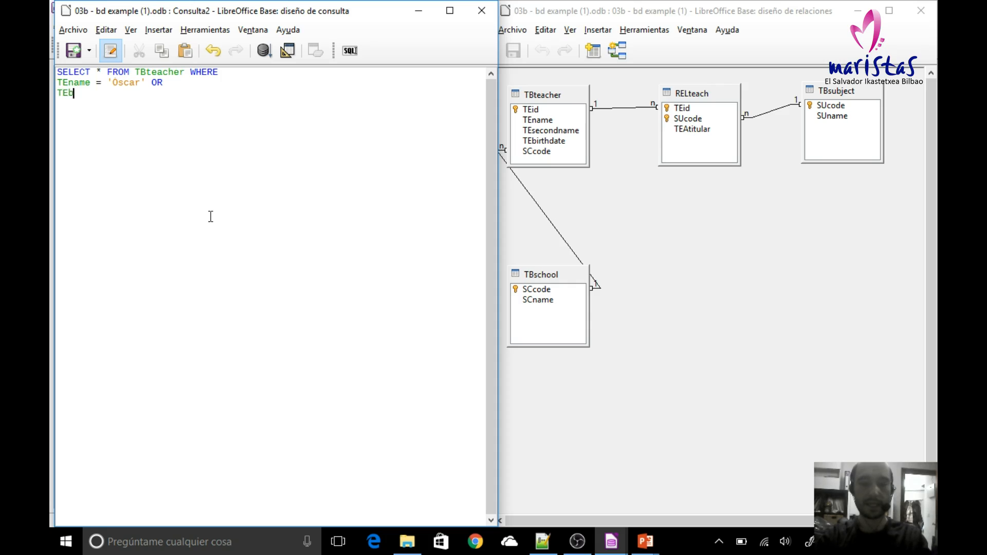
text(irthdate)
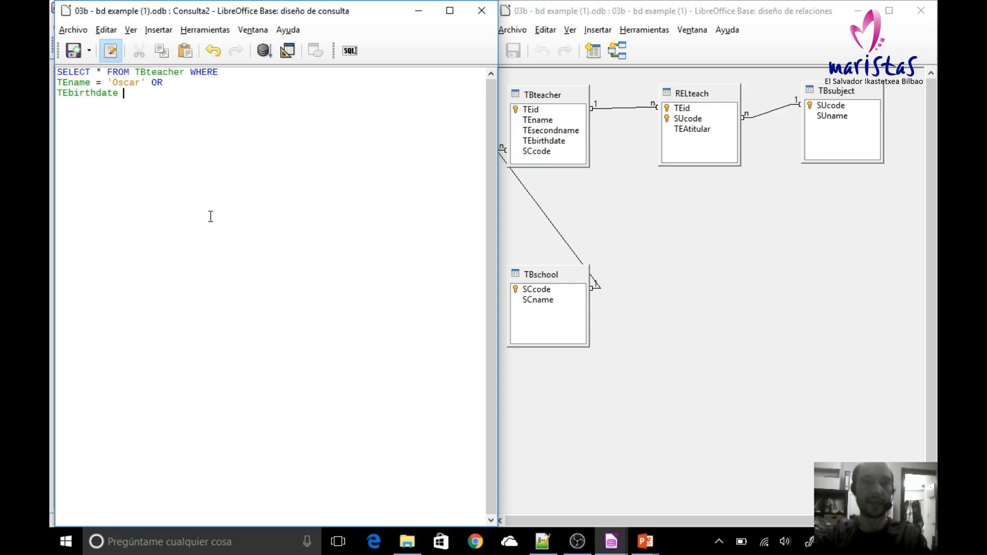
text( BETWEN)
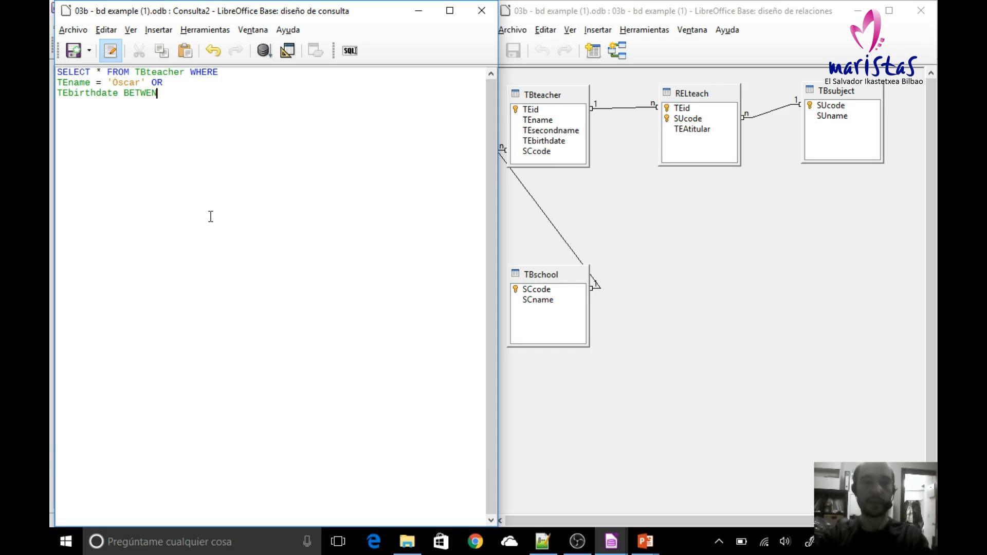
key(BackSpace)
text(EN '')
key(Left)
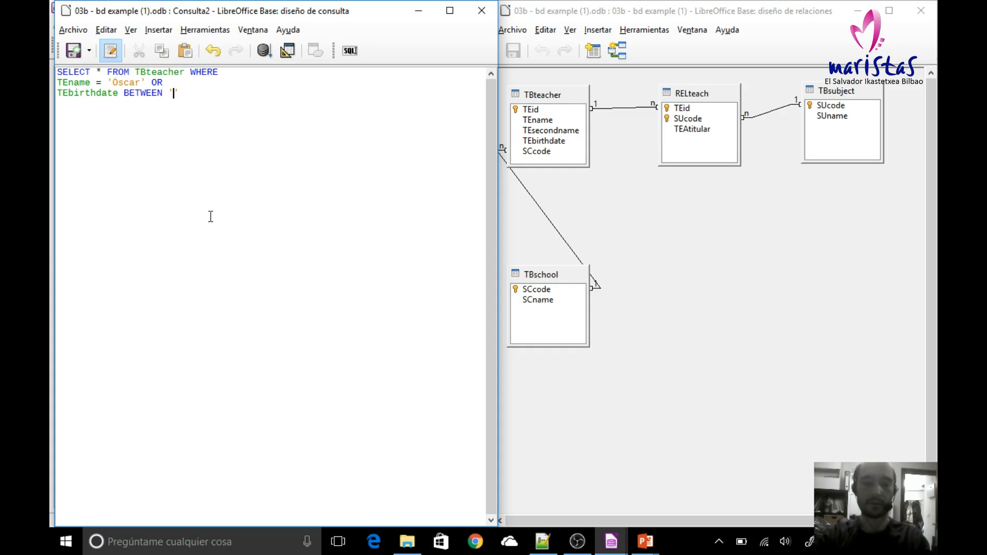
Step: Complete the range with '1980-01-01' AND '1980-12-31' and run the query
text(1980-01)
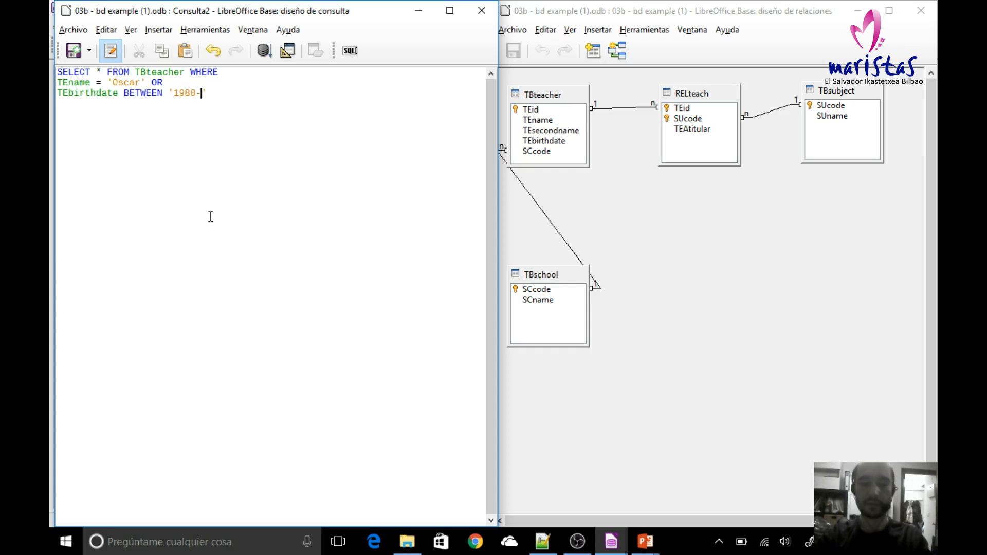
text(-01' AND)
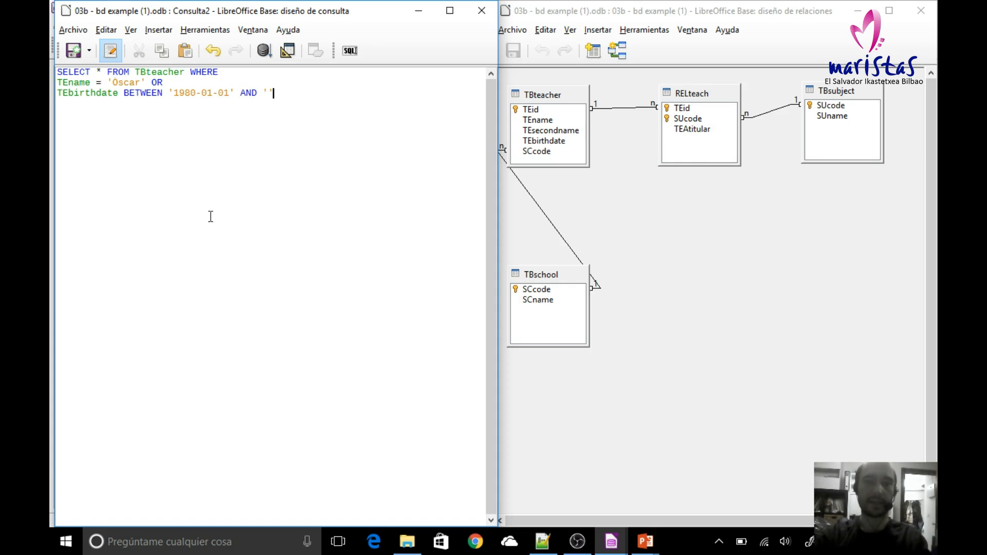
text(' AND '1980-12-31)
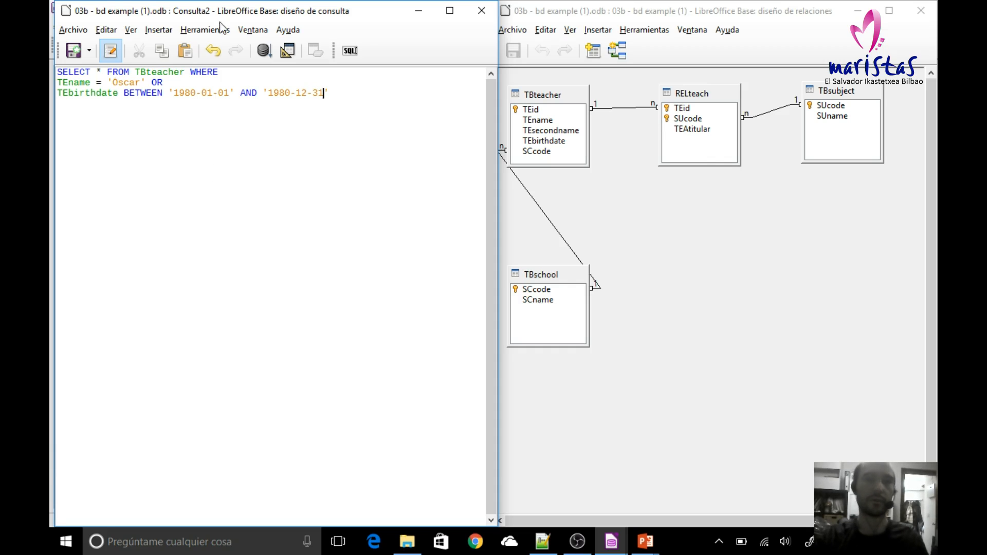
click(264, 51)
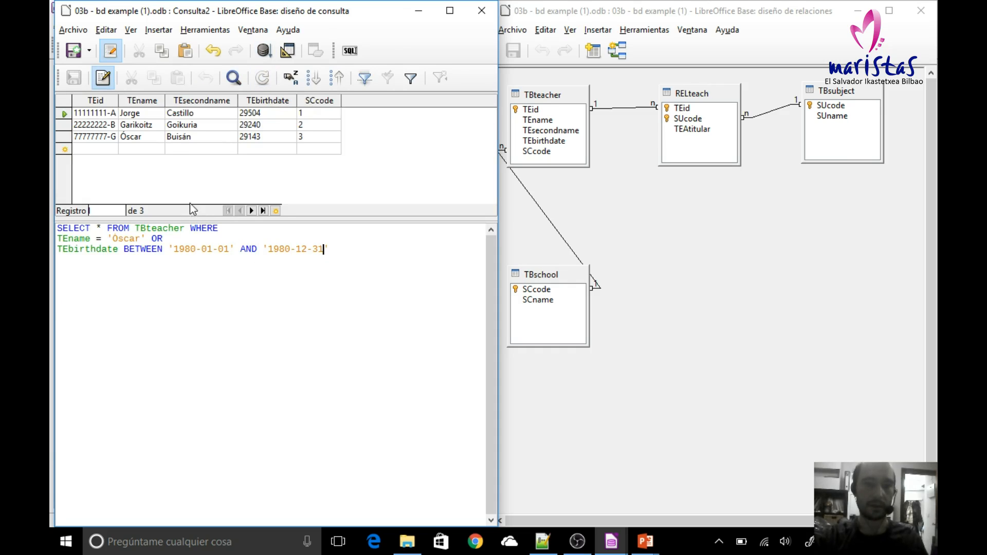
Step: Format the TEbirthdate column of the query results as a date with the DD/MM/AA format
click(258, 103)
right_click(258, 103)
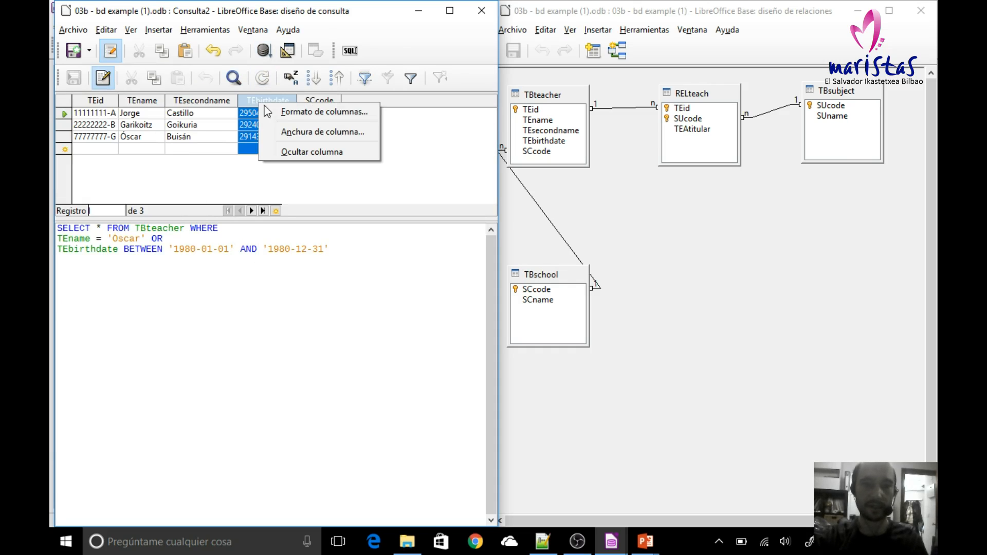
click(292, 116)
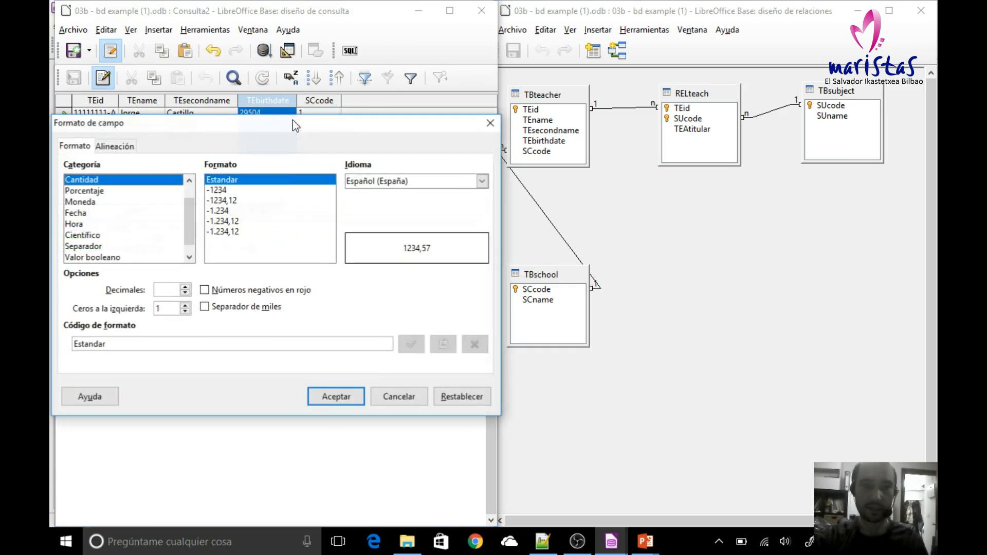
click(77, 213)
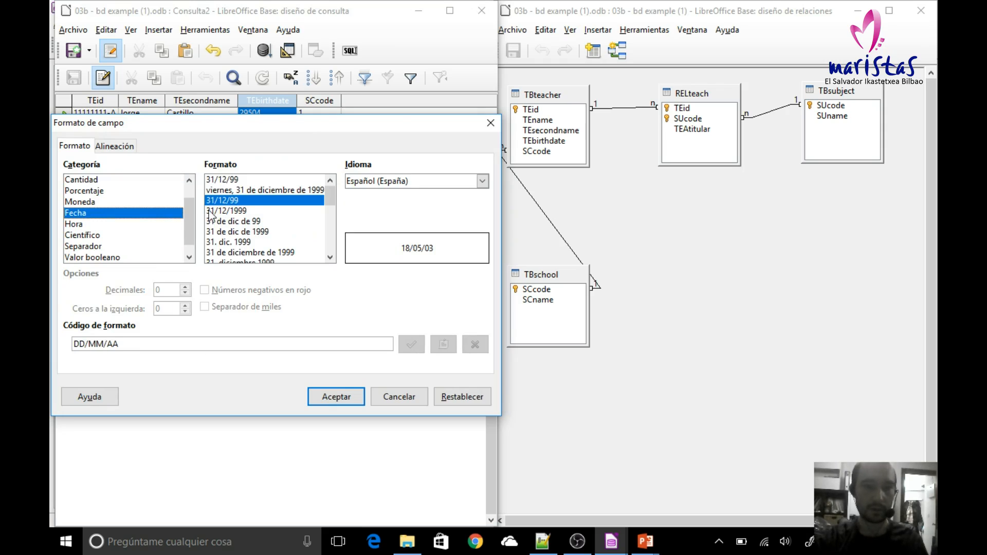
click(348, 404)
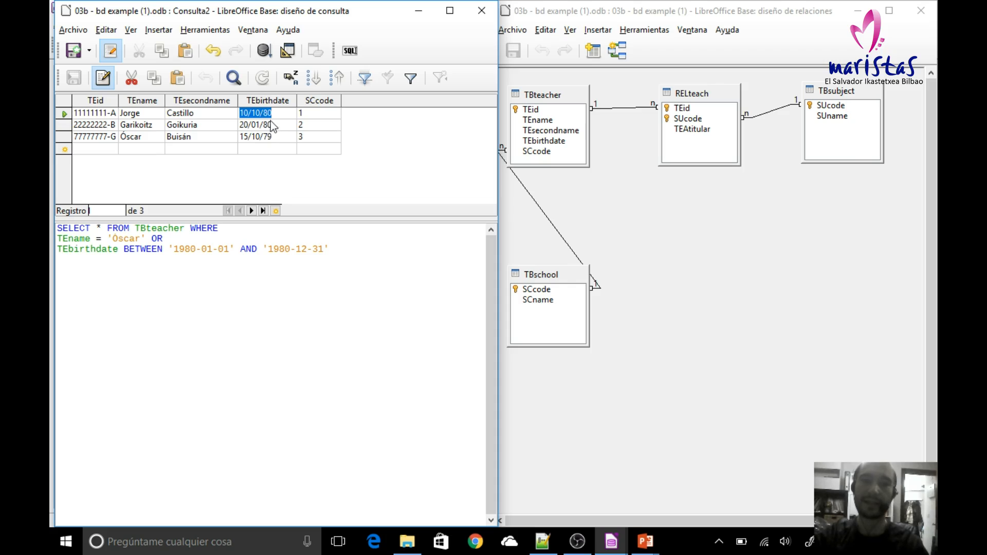
Step: Save the query as Example 7 and close its design window
click(75, 51)
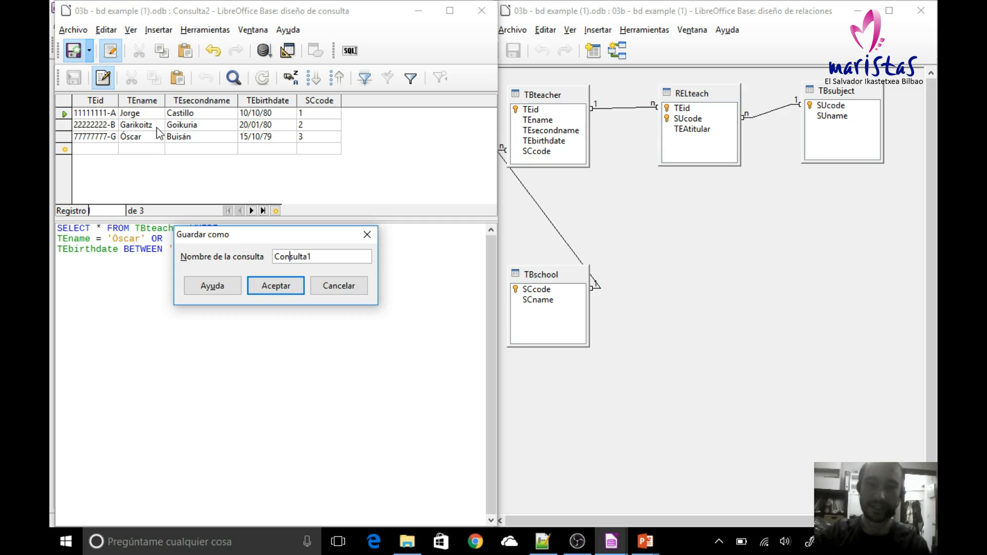
key(End)
key(BackSpace)
key(BackSpace)
key(BackSpace)
key(BackSpace)
key(BackSpace)
key(BackSpace)
key(BackSpace)
key(BackSpace)
key(BackSpace)
text(E)
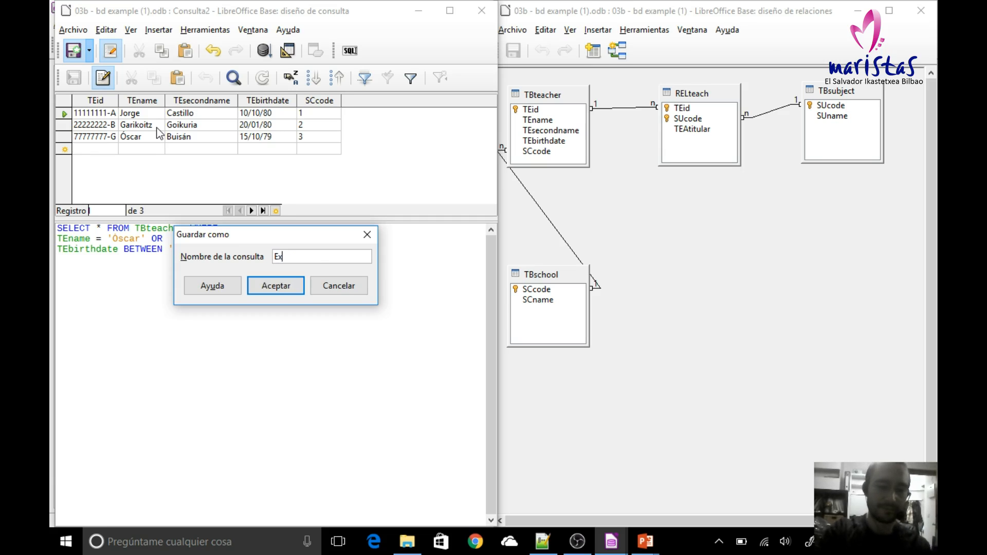
text(xample )
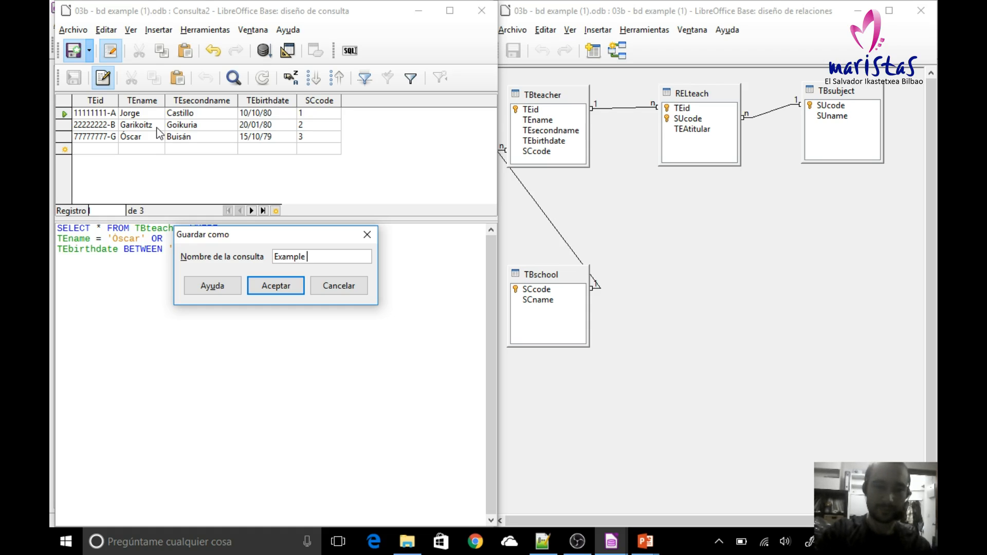
text(7)
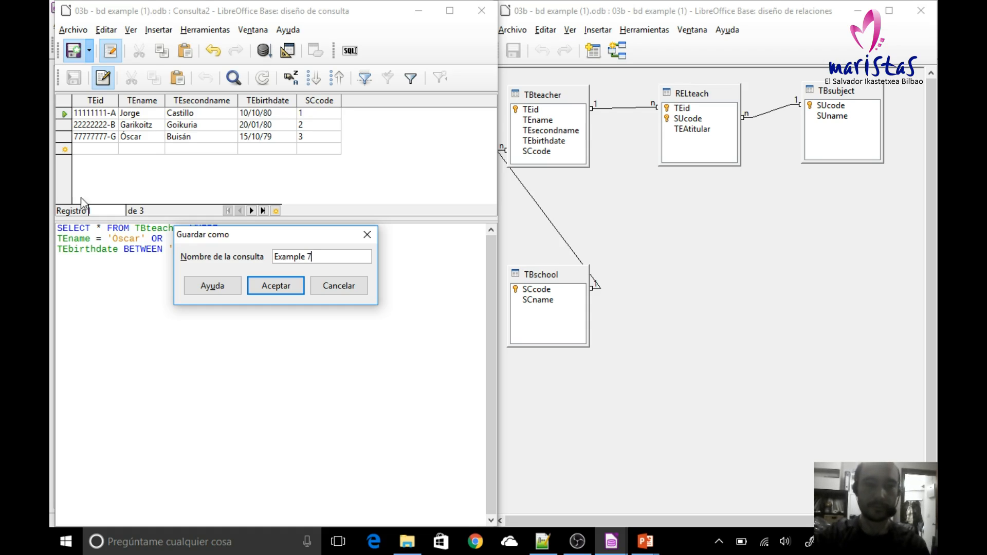
click(278, 286)
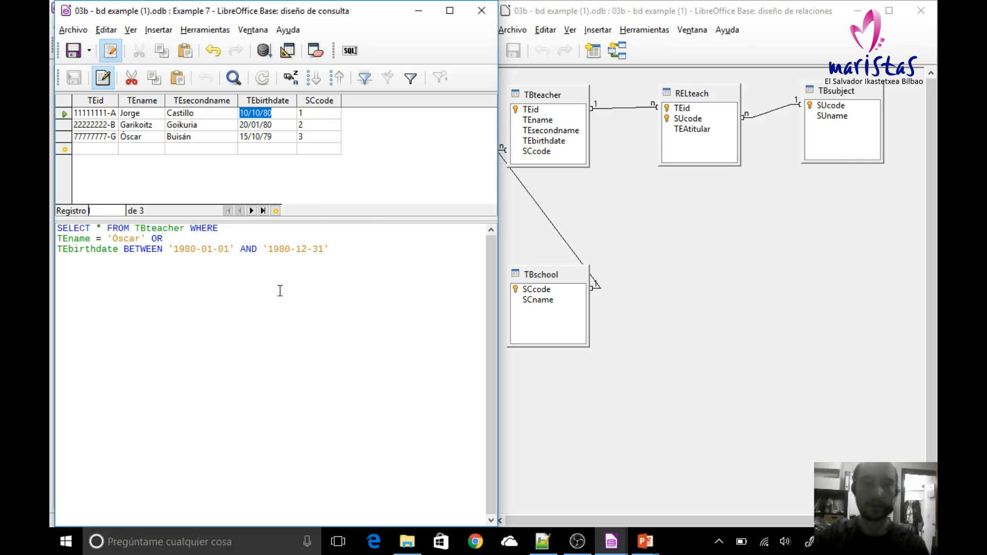
click(481, 10)
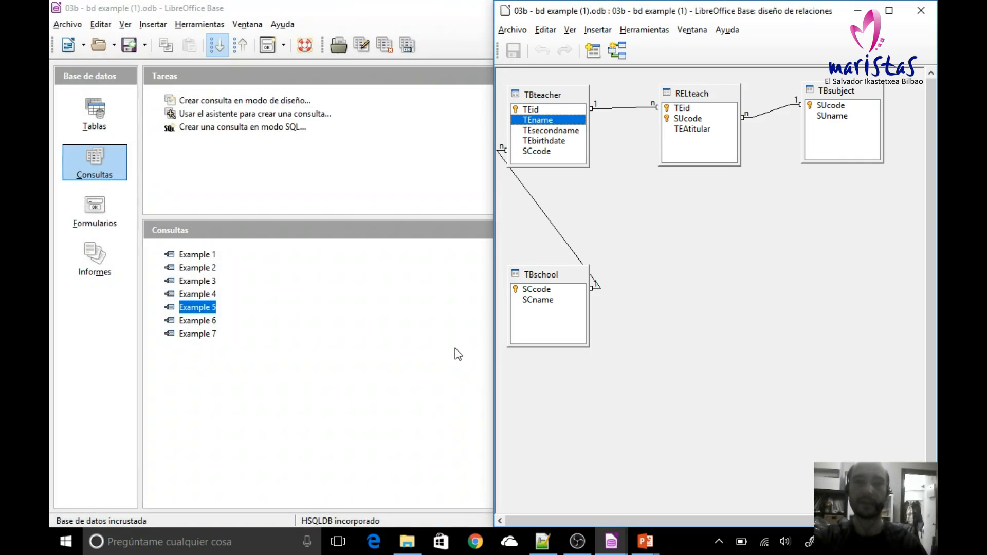
Step: Read example 8 in the PowerPoint slide show and return to the LibreOffice Base database window
mouse_move(638, 543)
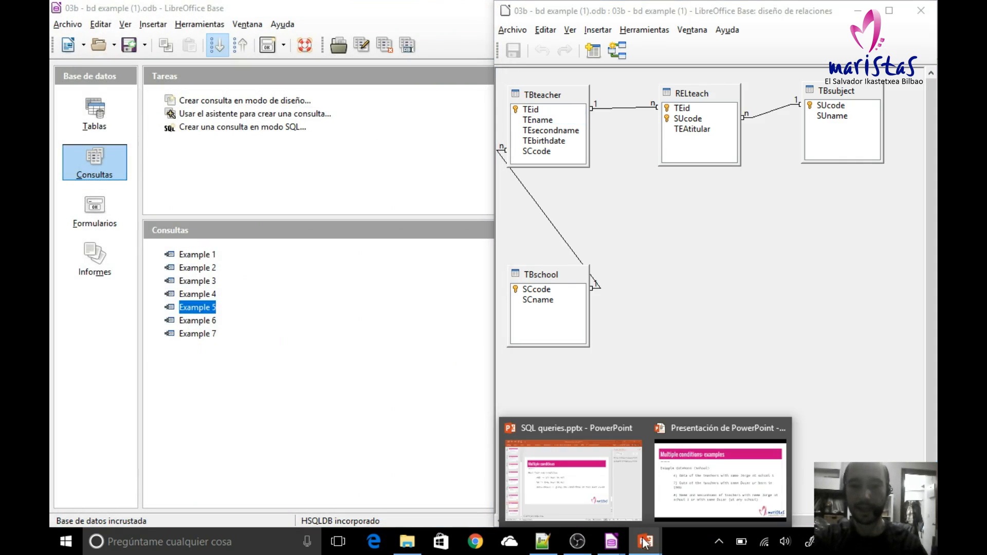
click(685, 498)
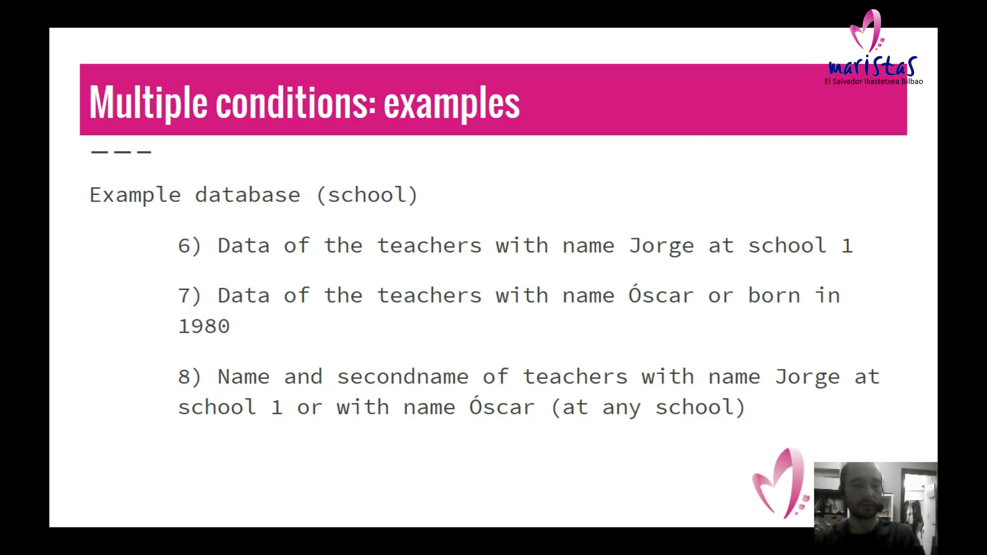
key(alt+Tab)
key(Tab)
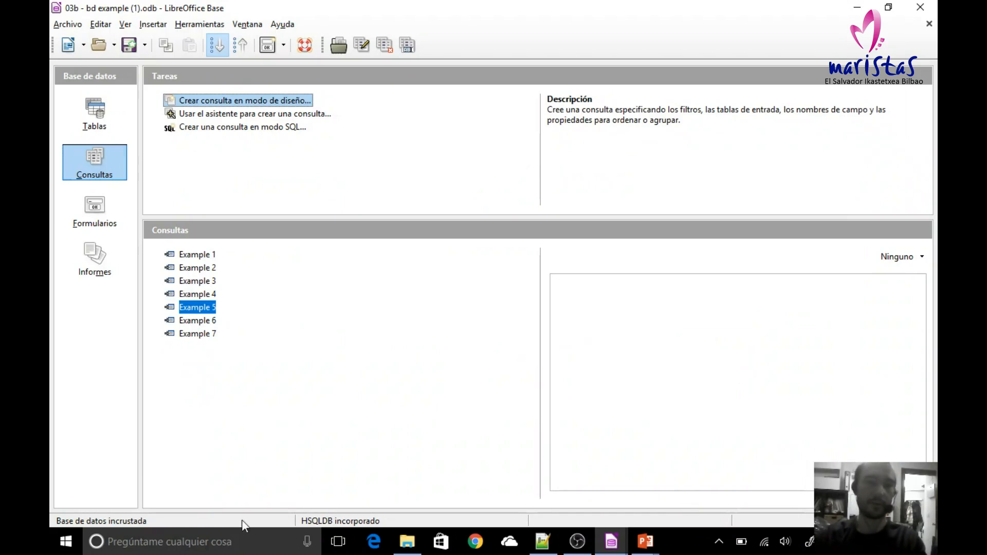
Step: Create another query in SQL mode for example 8, with the relationship design window visible beside it
click(208, 128)
key(alt+Tab)
key(Tab)
key(Tab)
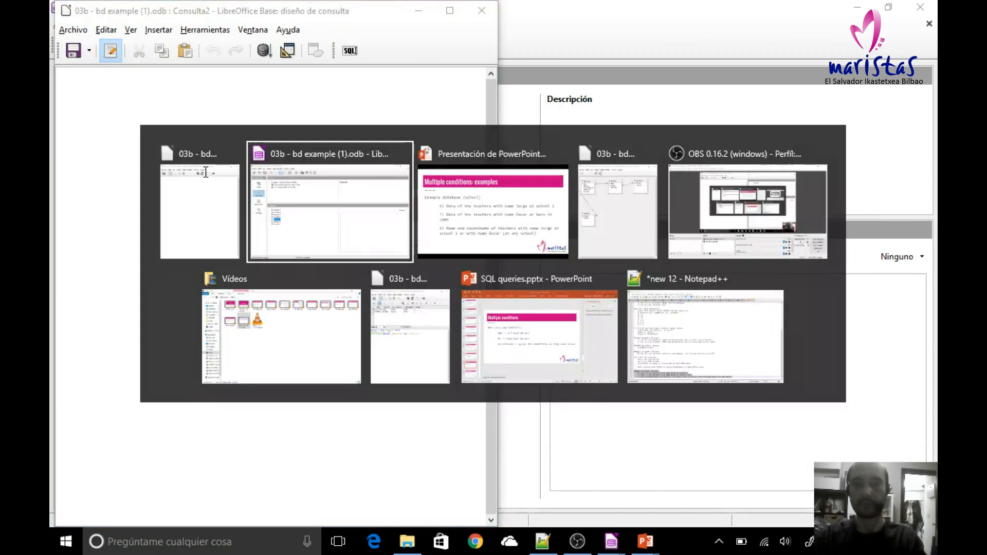
click(193, 191)
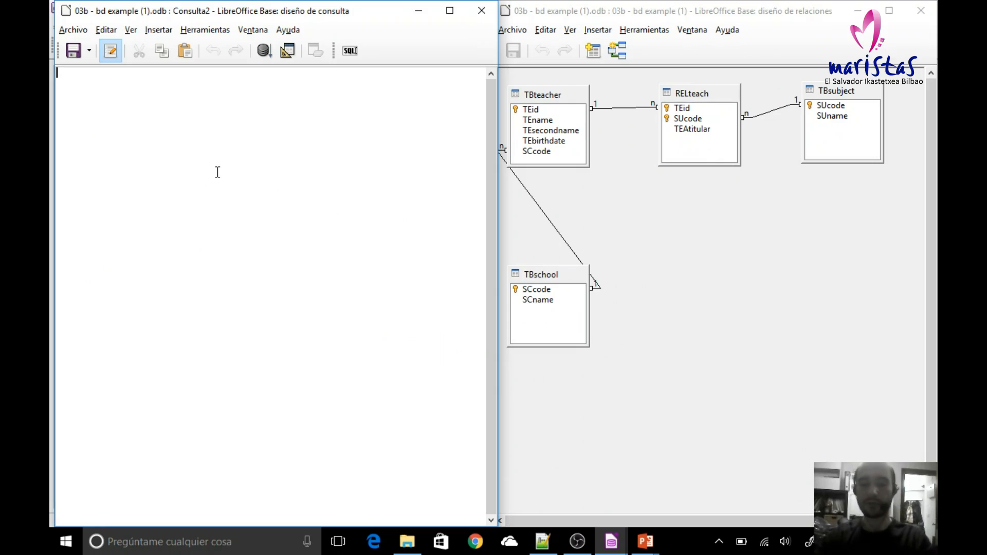
Step: Write SELECT TEname,TEsecondname FROM TBteacher as the first line of the query
text(SELECT)
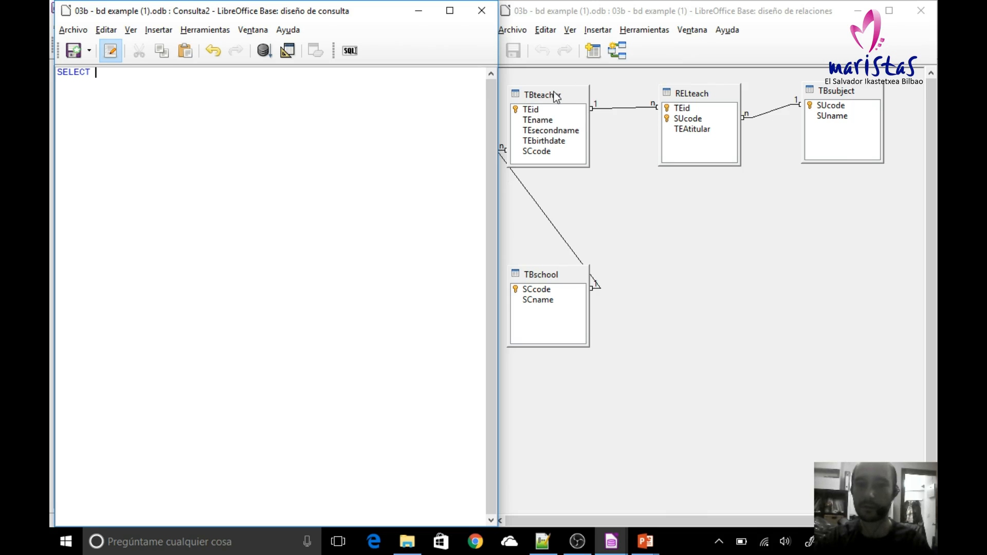
text(TEname)
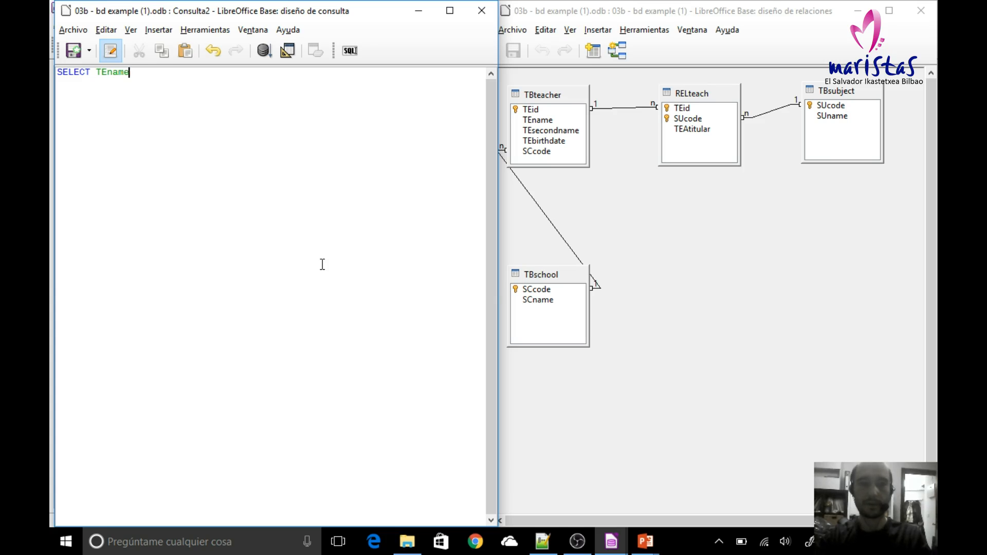
key(BackSpace)
text(,TEsecondname FROM TBteacher)
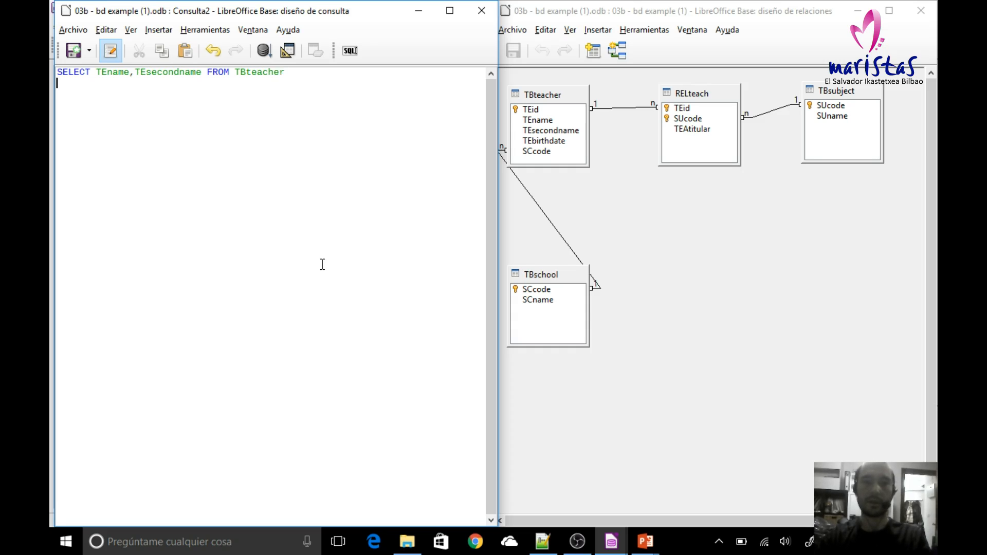
Step: Add a WHERE clause on a new line with a parenthesised condition comparing TEname to the quoted first teacher name from example 8
key(Return)
text(WHERE)
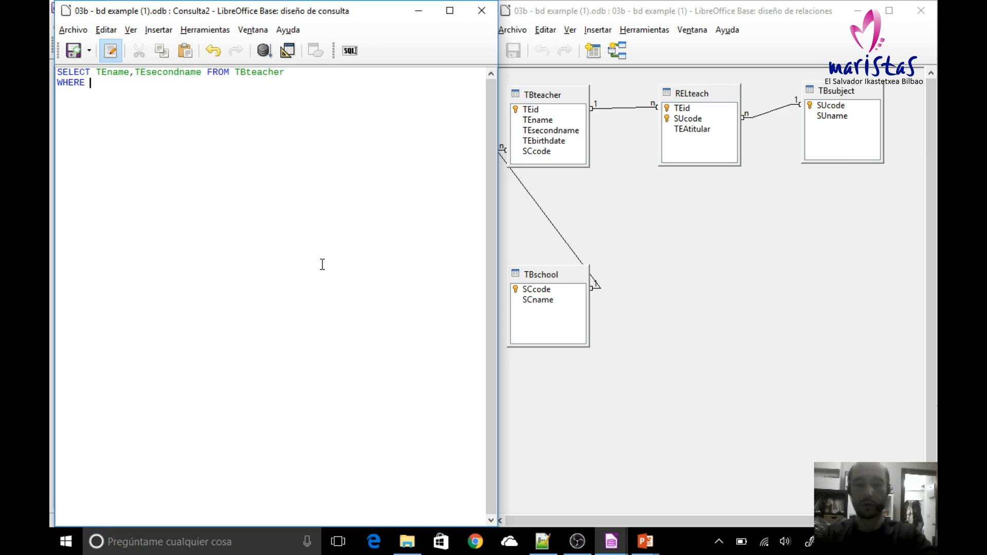
text(())
key(Left)
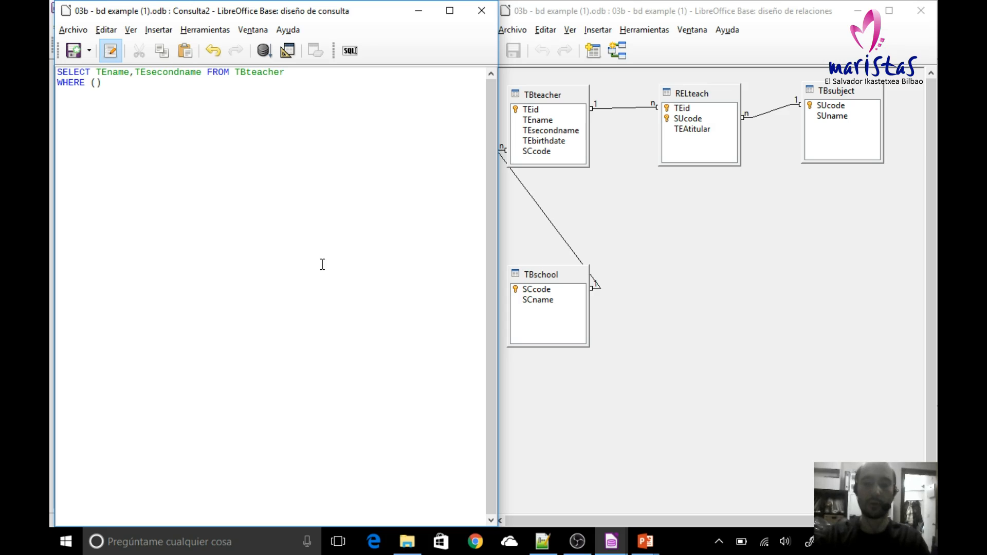
text(TEname)
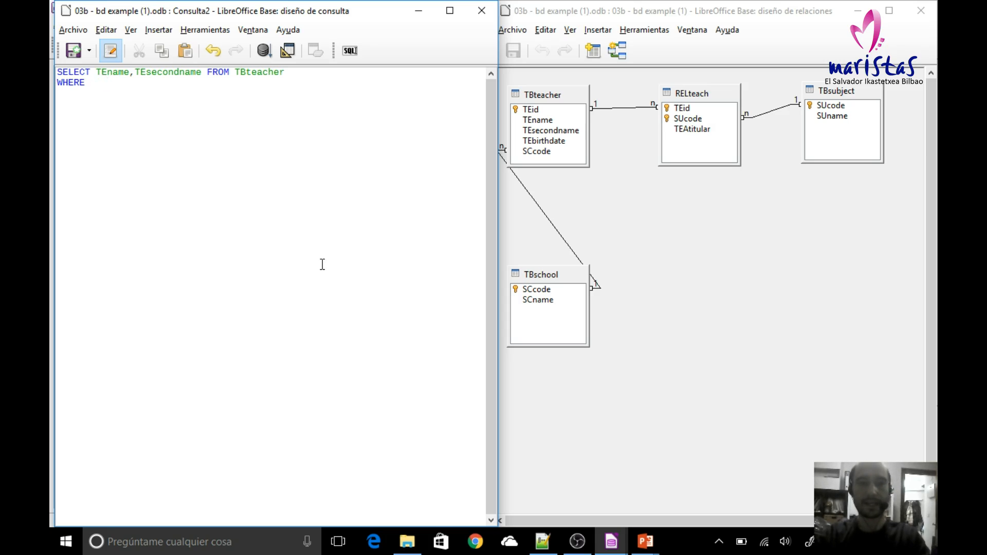
text( = ')
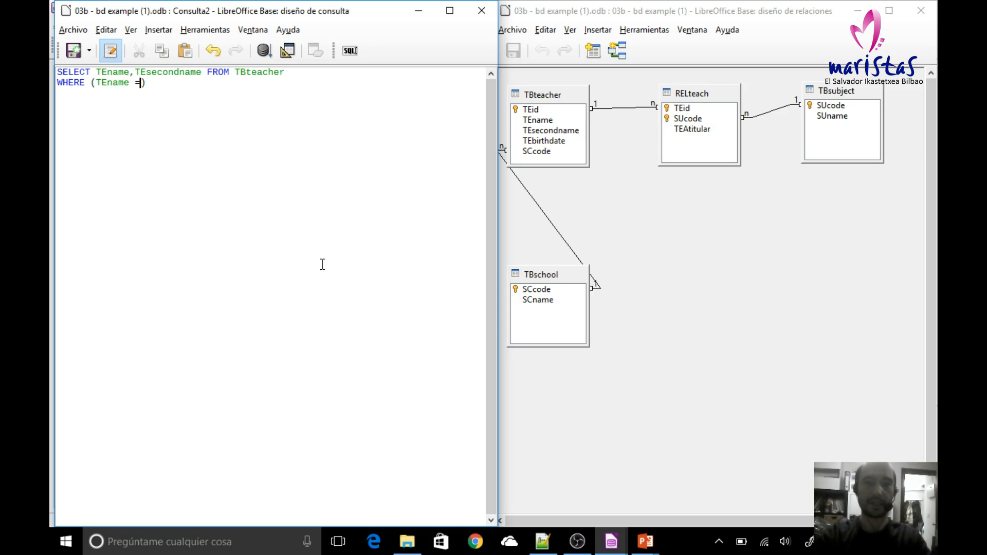
text('Jorge)
Step: Extend the condition inside the parentheses with AND SCcode = 1
key(Right)
text(AND SCco)
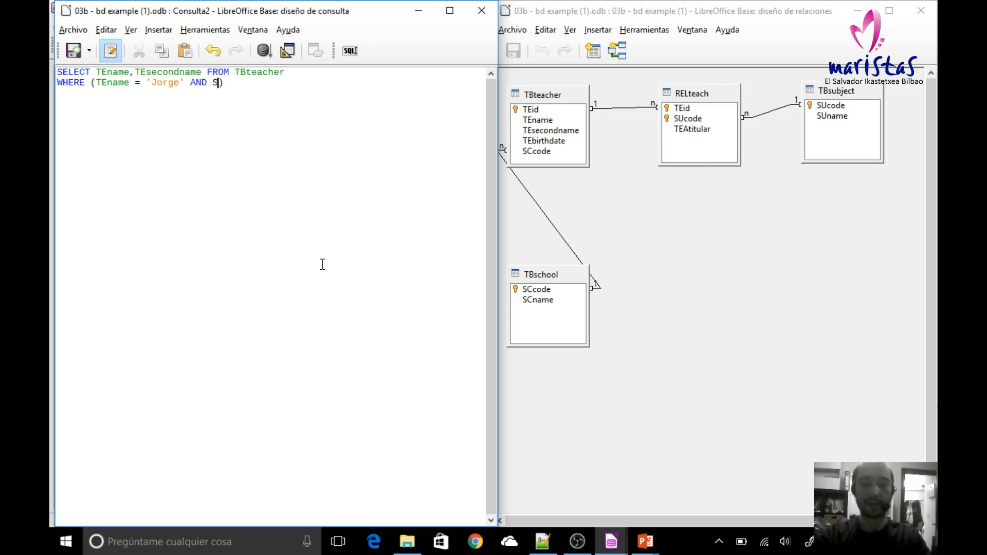
text(de = 1)
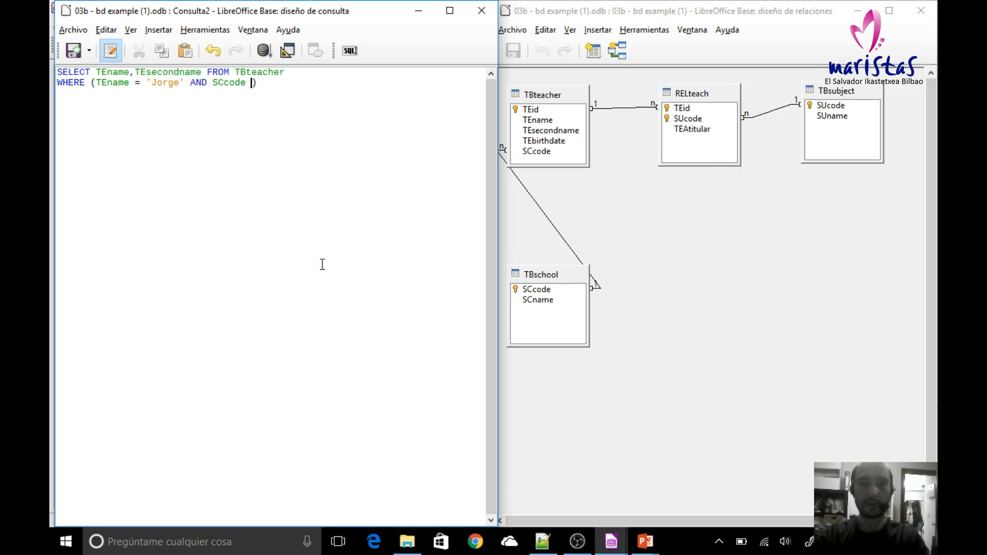
key(Right)
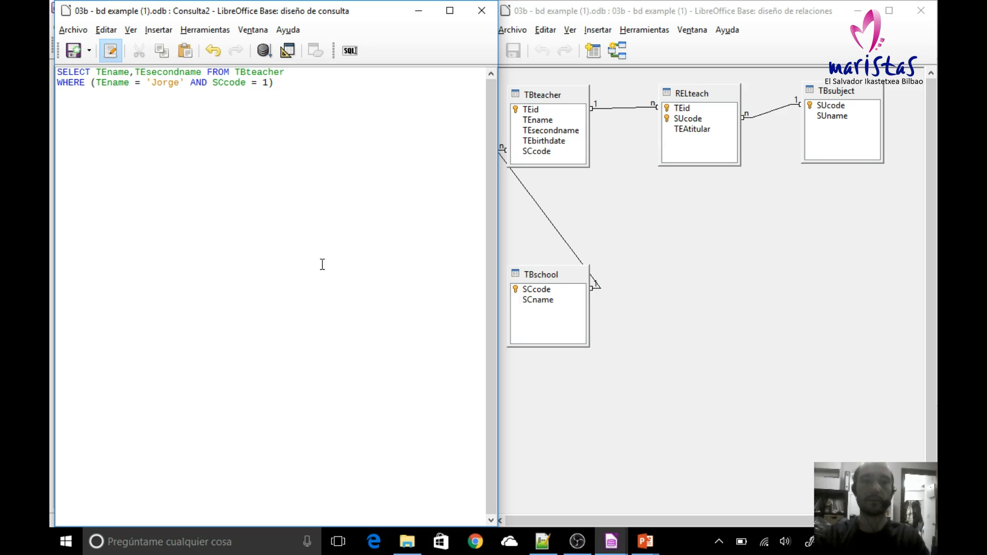
Step: Add a third line with an OR condition comparing TEname to the quoted second teacher name from example 8, correcting its initial letter
text(OR )
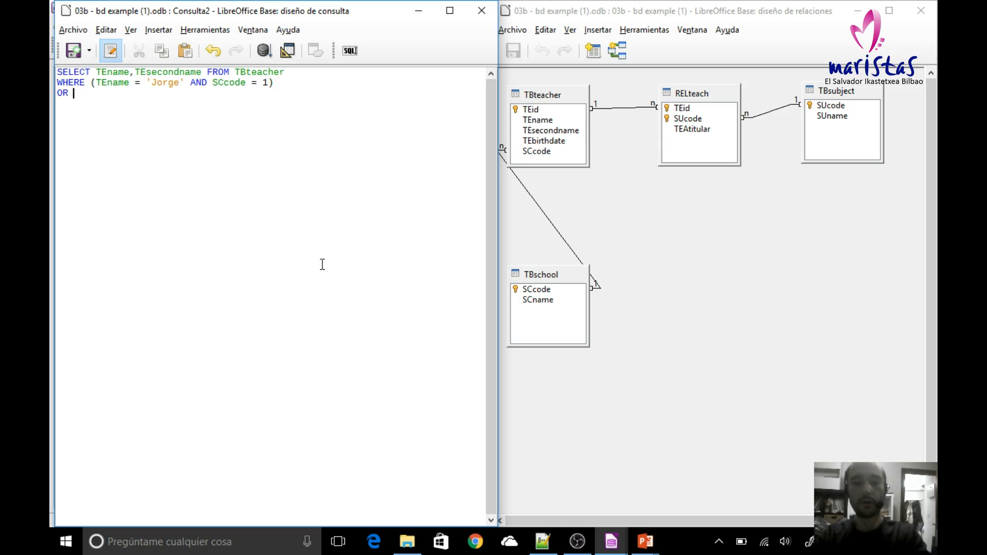
text(TE)
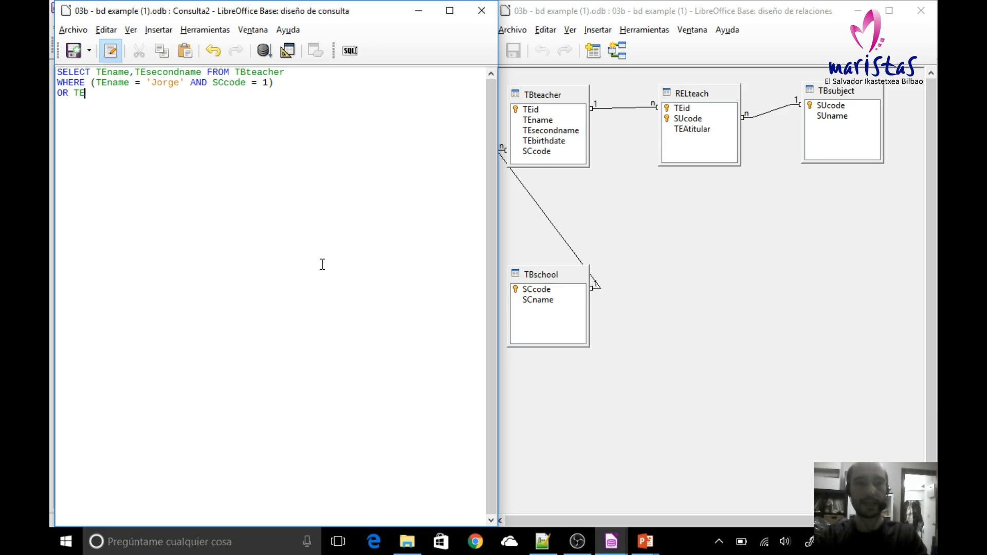
text(name = ')
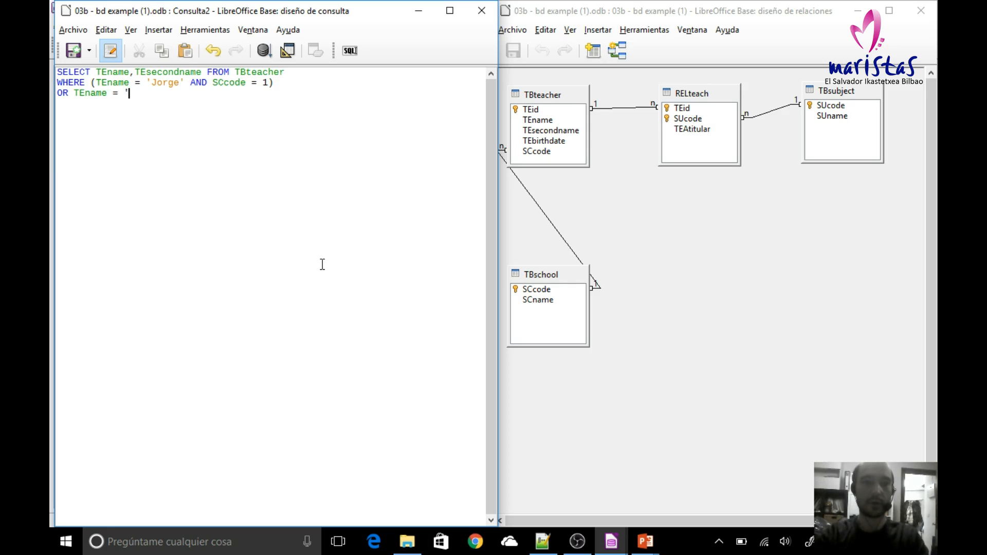
text(')
key(Left)
text(Óscar)
key(Left)
key(Left)
key(Left)
key(Left)
key(BackSpace)
text(O)
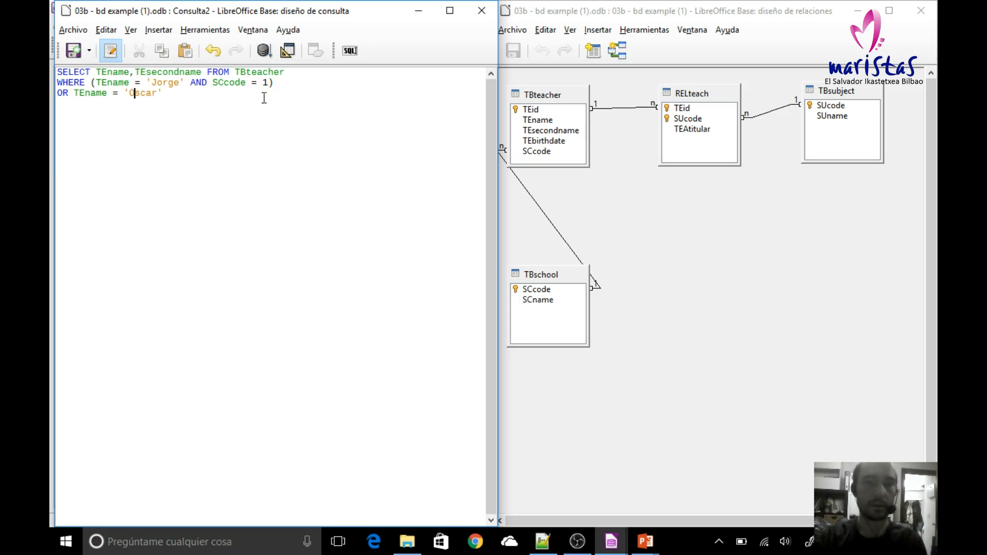
Step: Run the query and point out the parenthesised condition in its WHERE clause
click(264, 50)
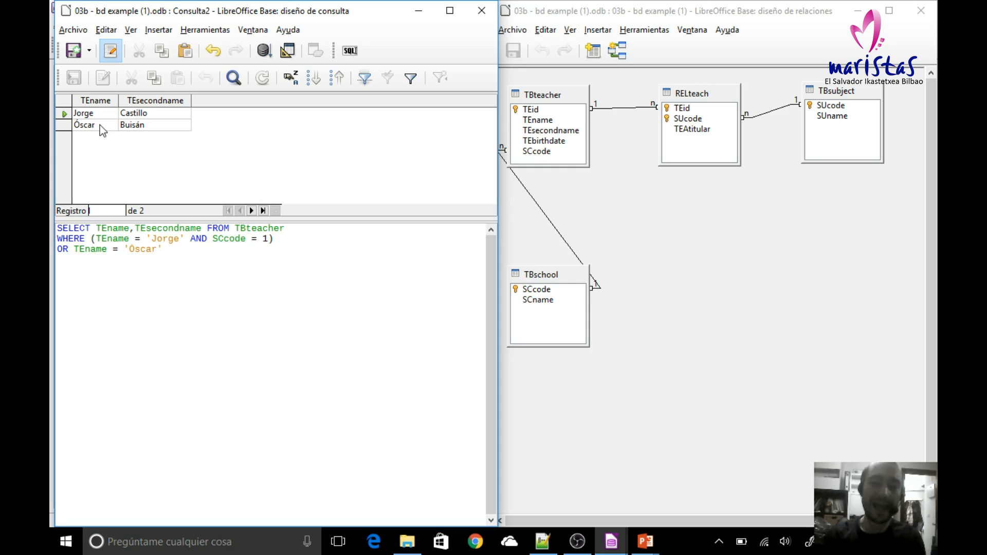
drag(87, 235, 93, 235)
click(97, 236)
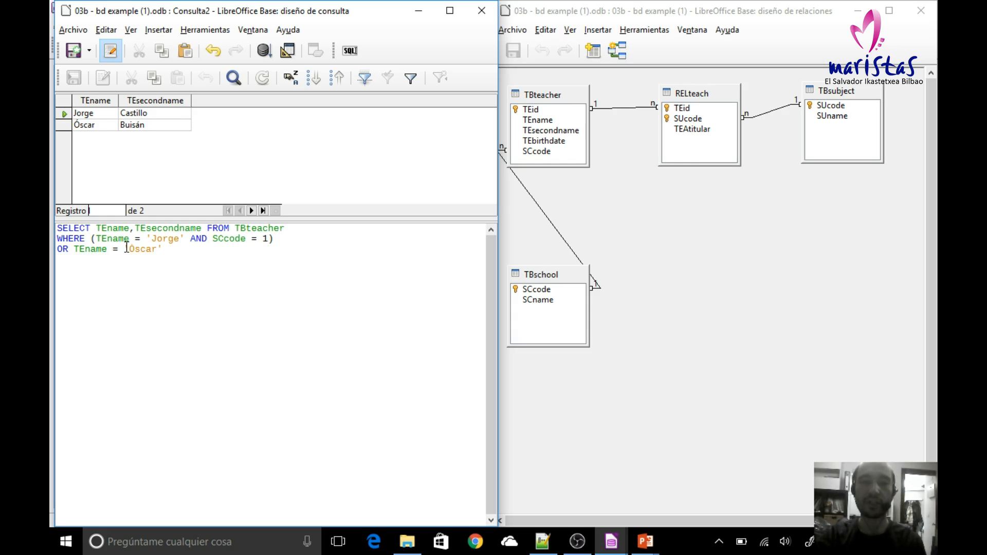
Step: Save the query under the name Example 8
click(75, 61)
double_click(287, 262)
text(Example 8)
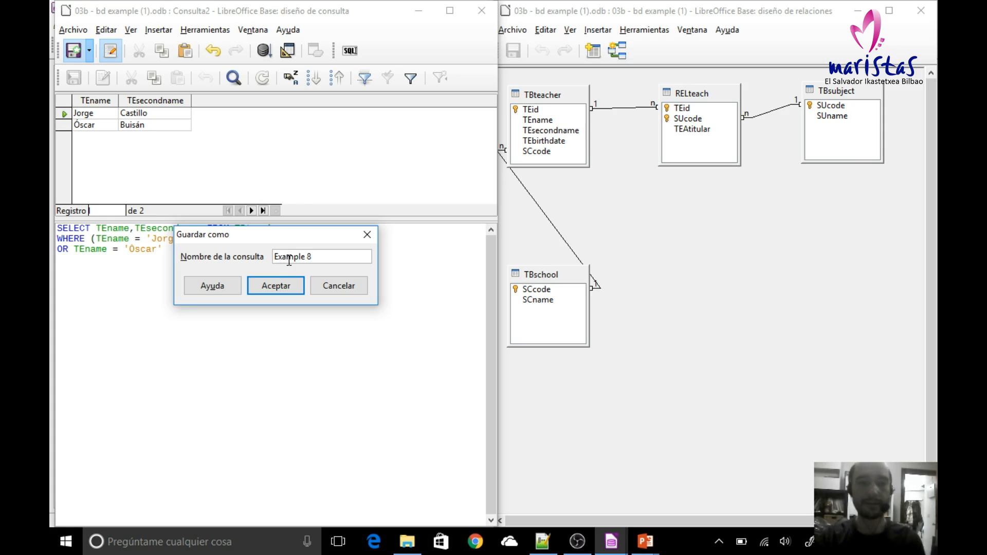
click(276, 285)
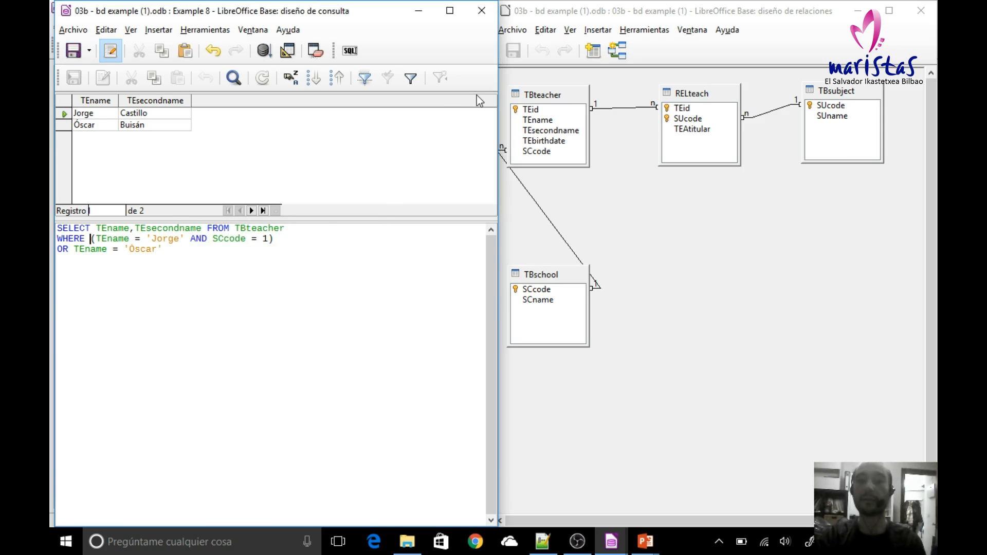
click(576, 544)
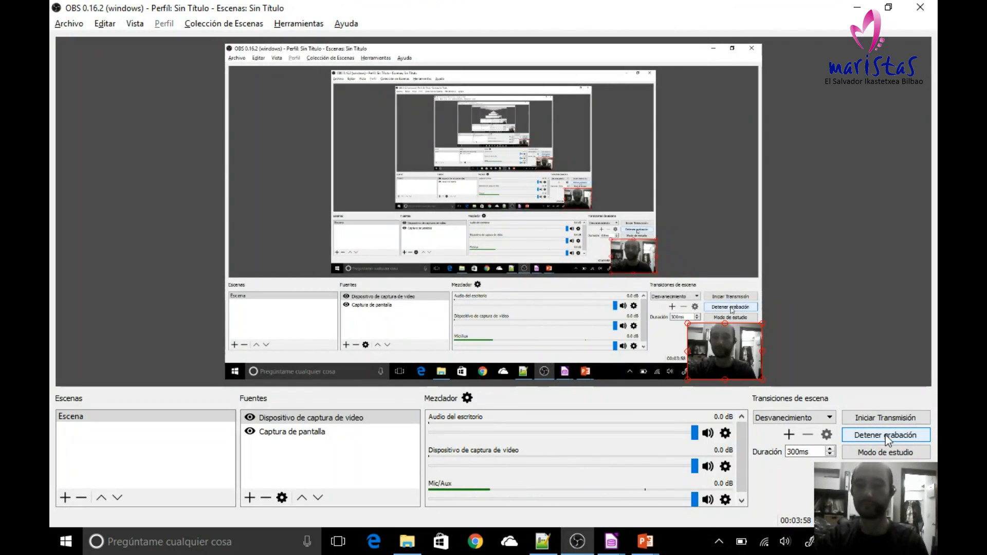
click(885, 435)
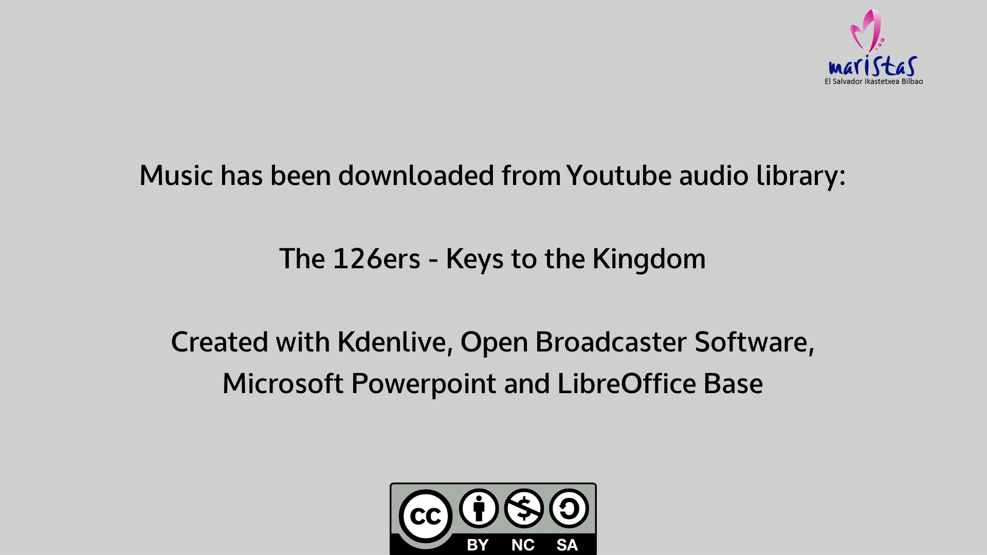